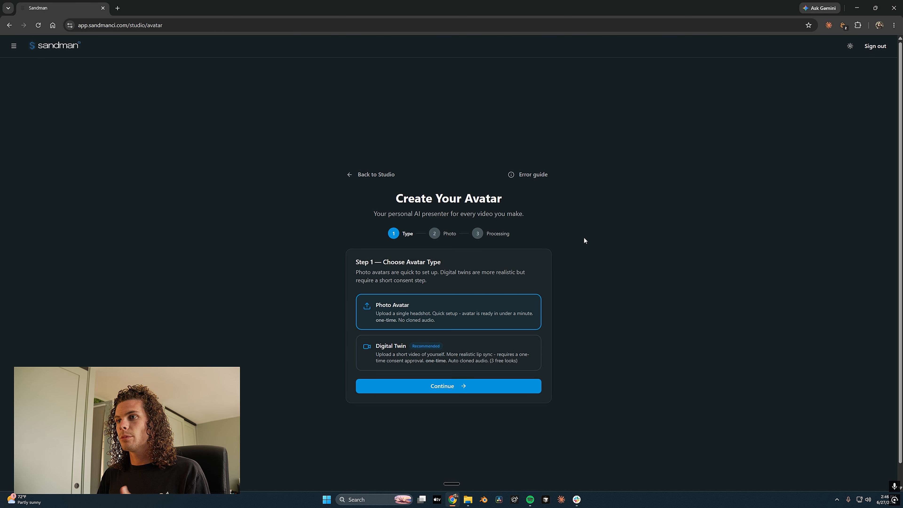
Choose Digital Twin as the avatar type and continue to the training-video upload step
left_click(492, 341)
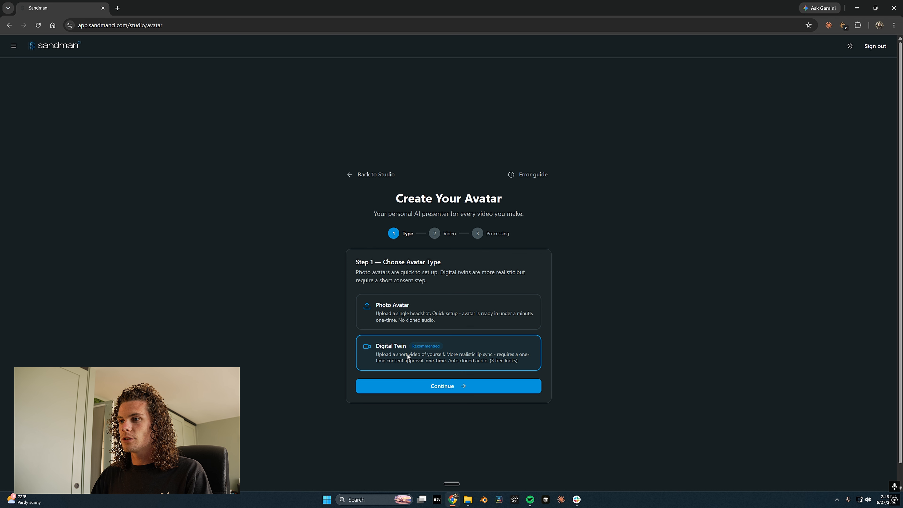
left_click(420, 383)
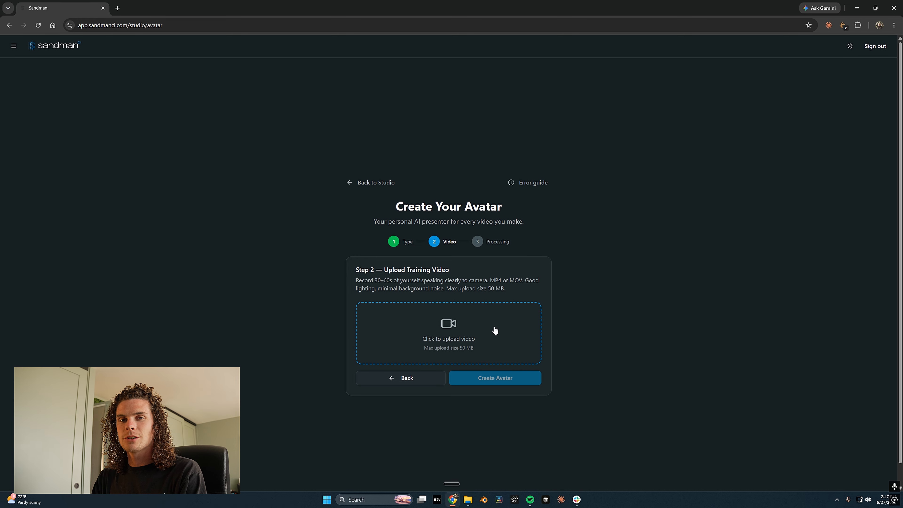
Upload Digital Twin.mp4 as the training video and start creating the avatar
left_click(451, 340)
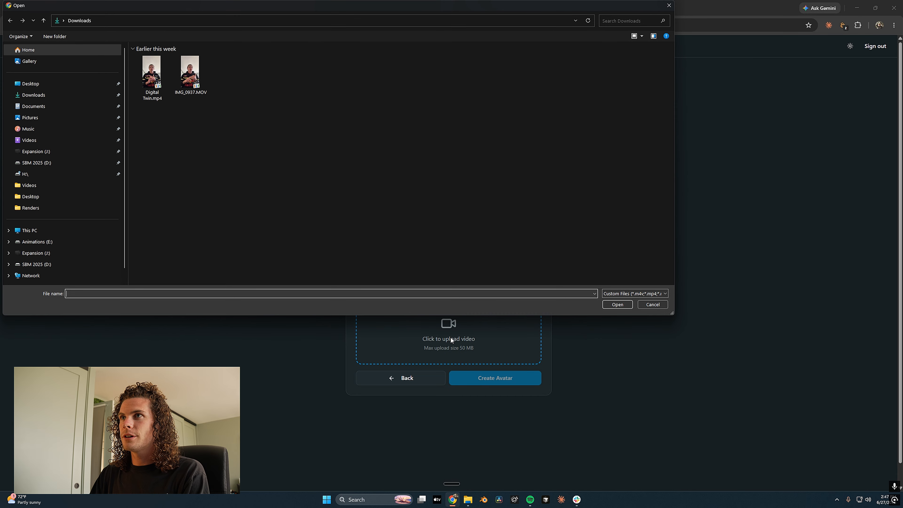
double_click(152, 73)
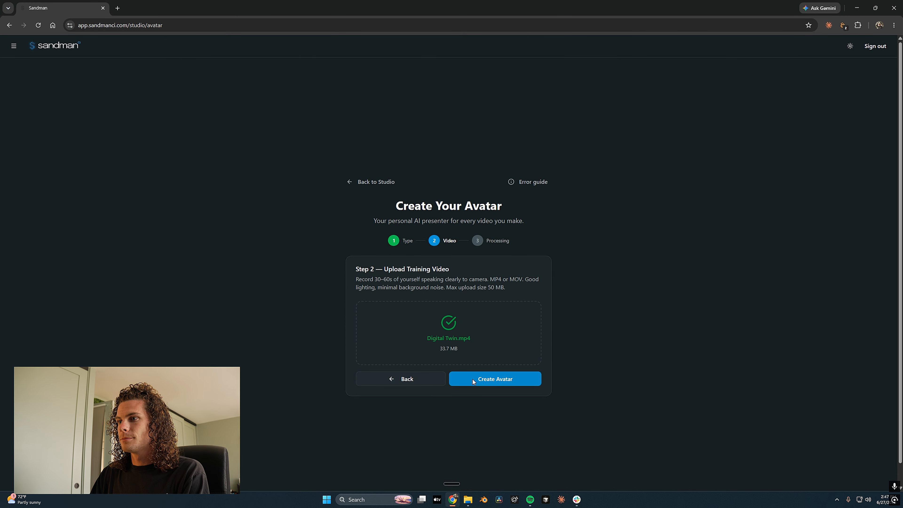
left_click(473, 379)
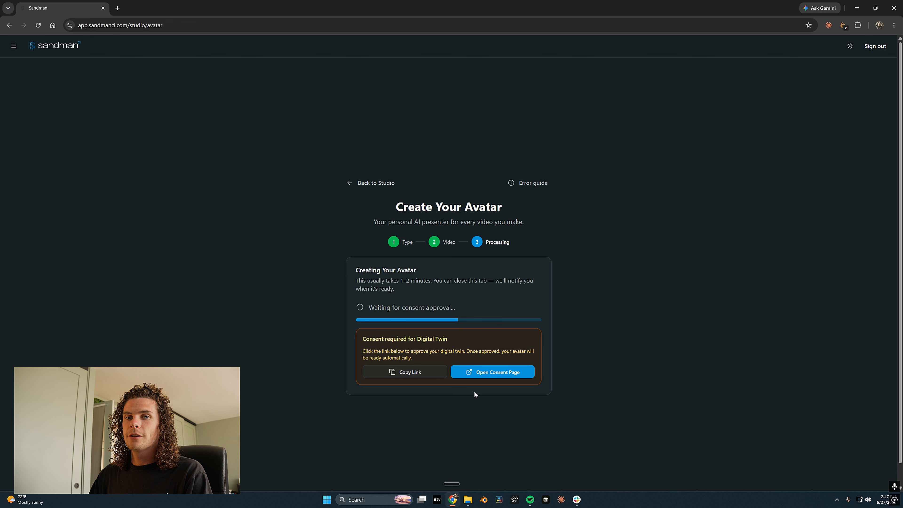
left_click(487, 374)
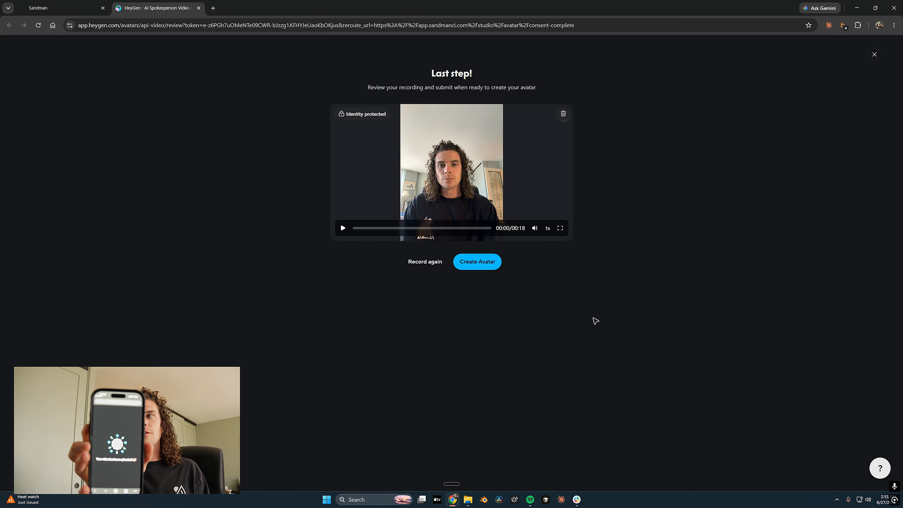
Submit the recorded consent clip in HeyGen to create the avatar
left_click(473, 263)
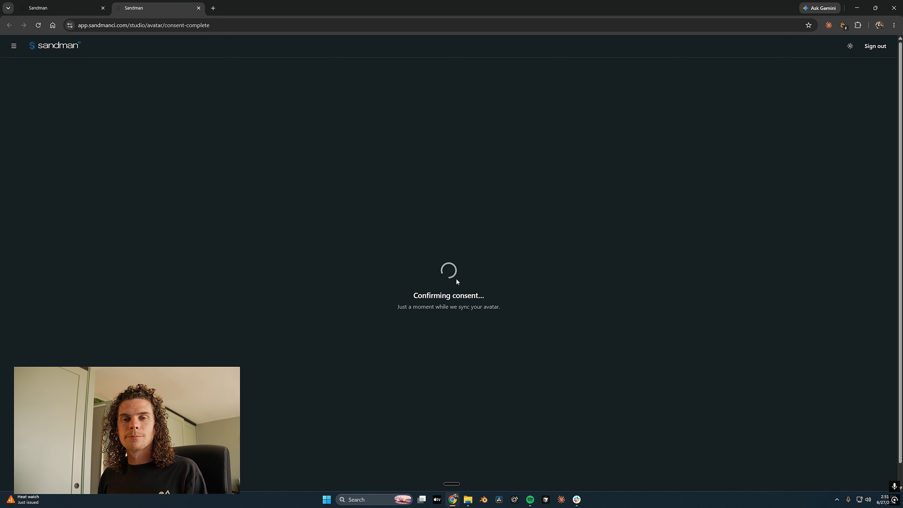
In My Avatars, view the Ready avatar's Trained twin look and its options, then close the group
left_click(452, 321)
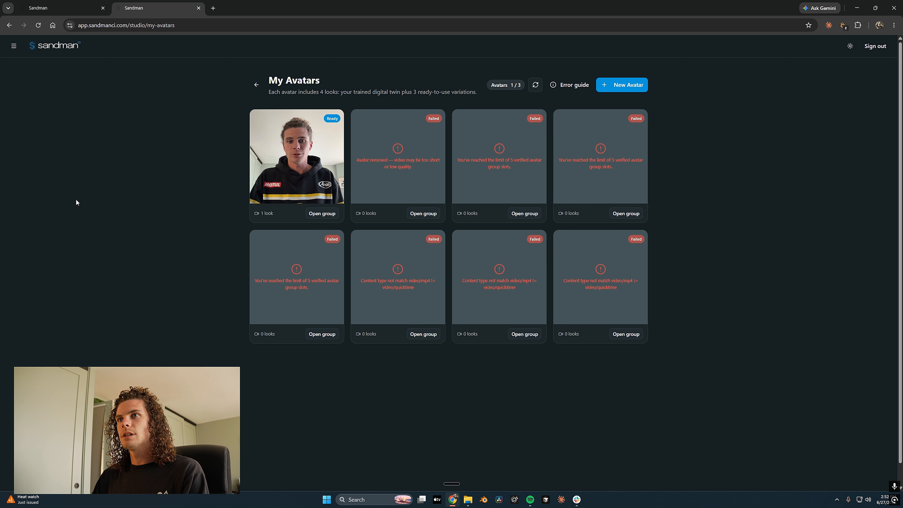
left_click(321, 214)
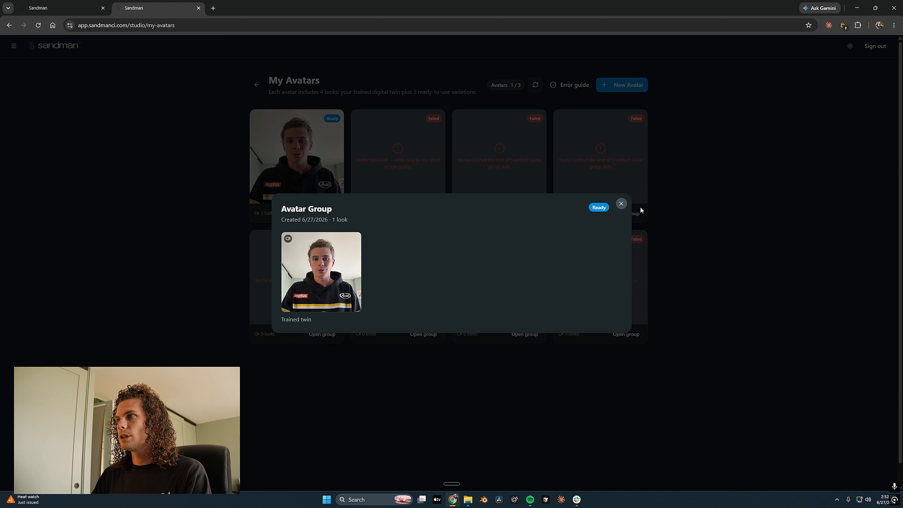
left_click(354, 240)
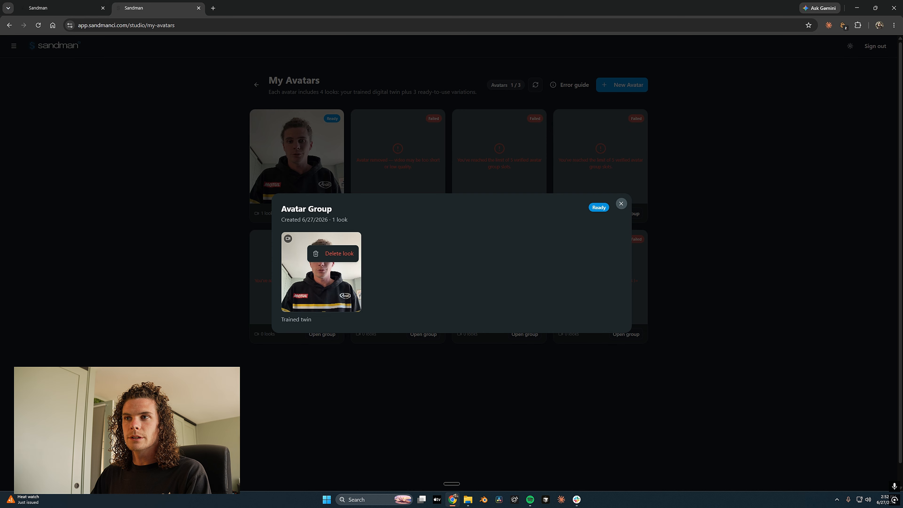
left_click(181, 106)
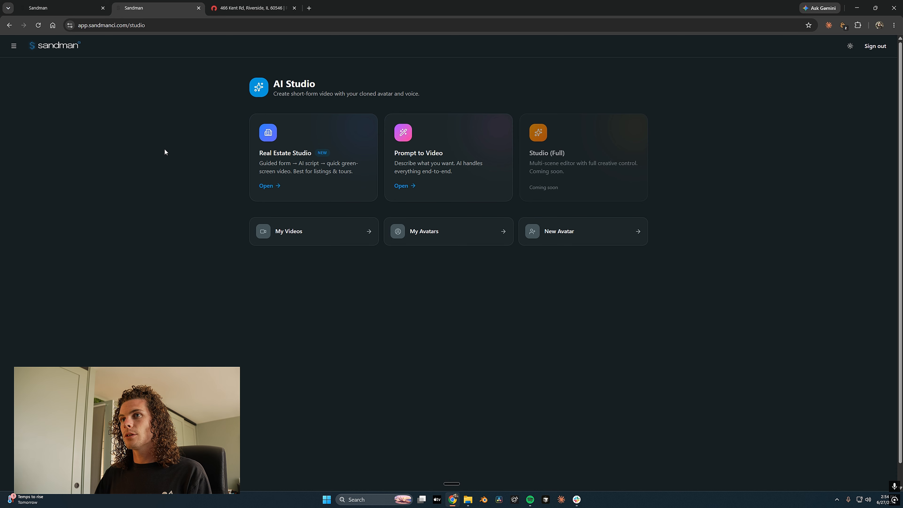
Start a Property Tour in Real Estate Studio with a 45-second video length
left_click(298, 183)
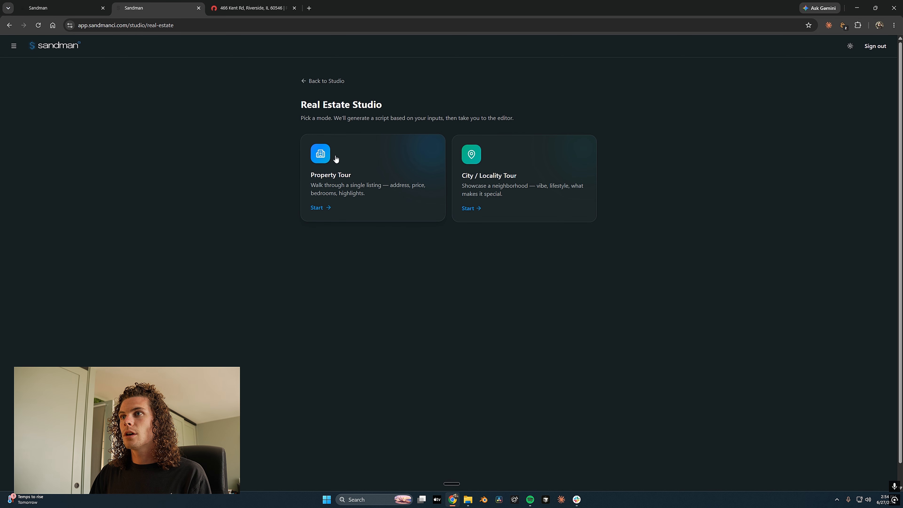
left_click(357, 202)
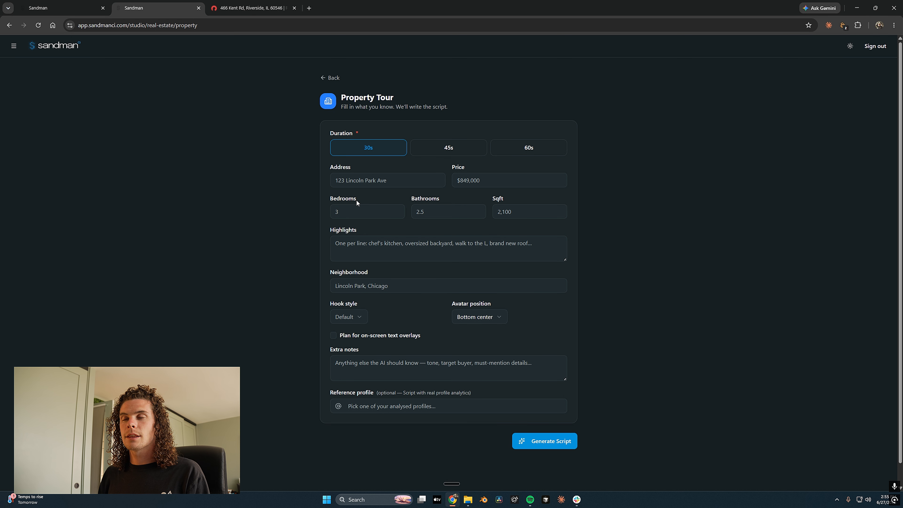
left_click(459, 153)
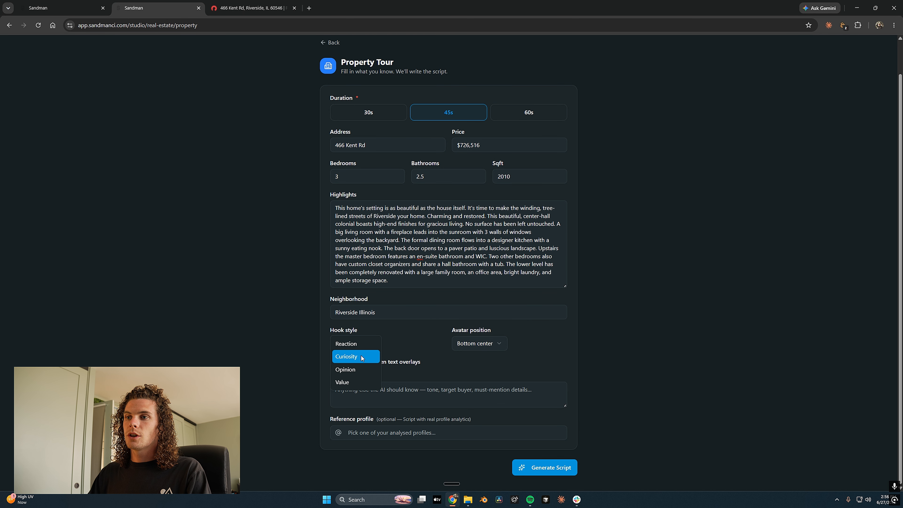
Choose the Value hook style, keep the avatar at Bottom center, and enable on-screen text overlay planning
left_click(355, 383)
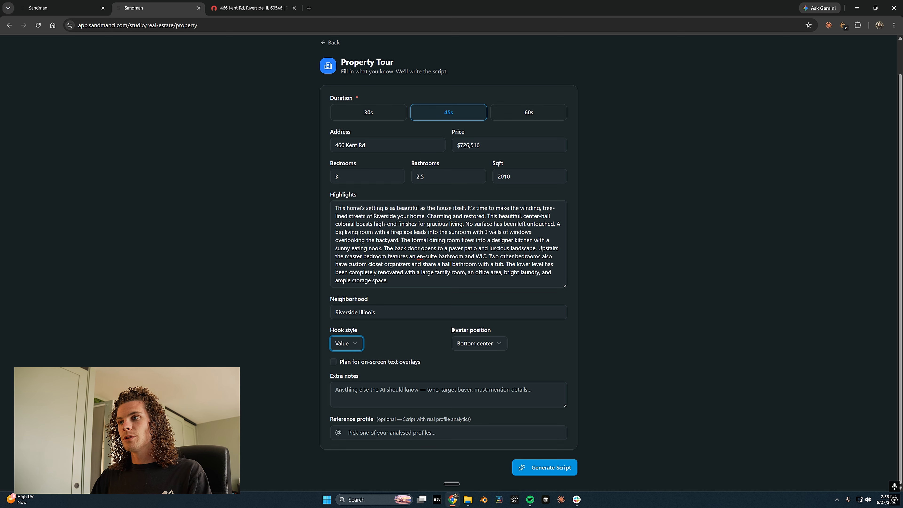
left_click(458, 345)
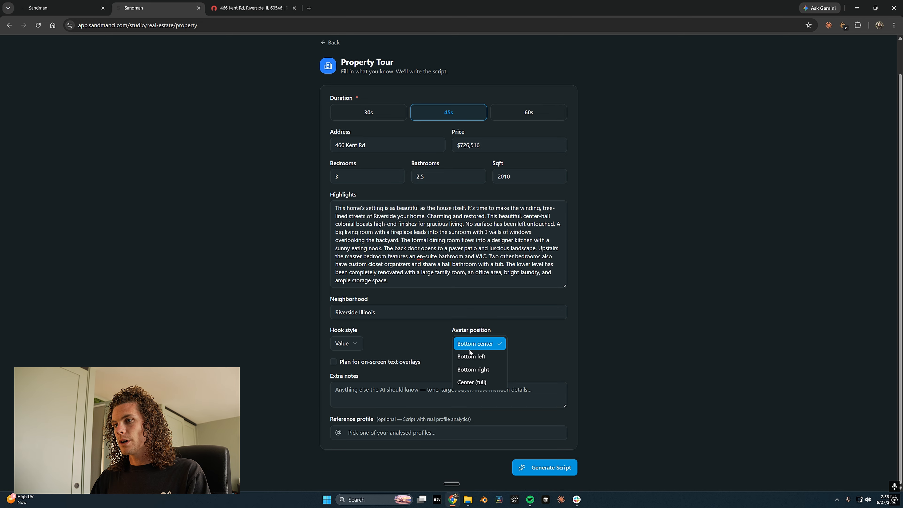
left_click(429, 345)
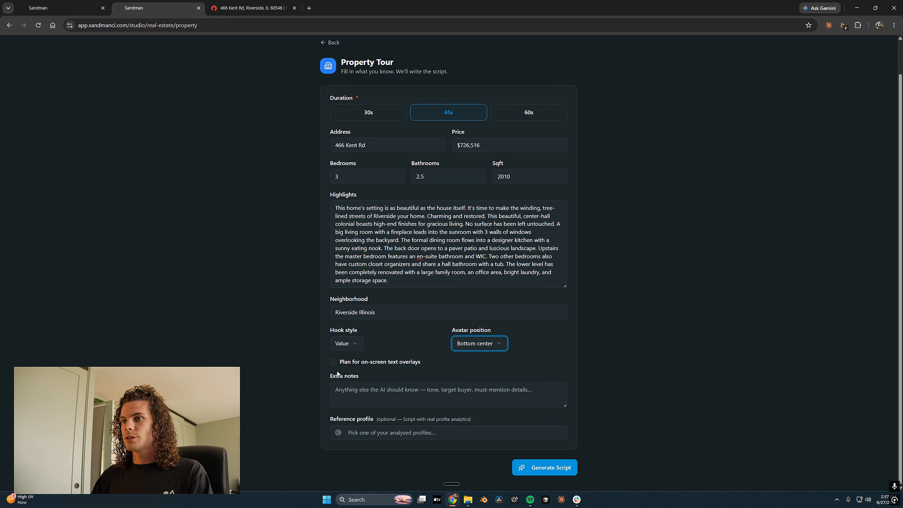
left_click(333, 363)
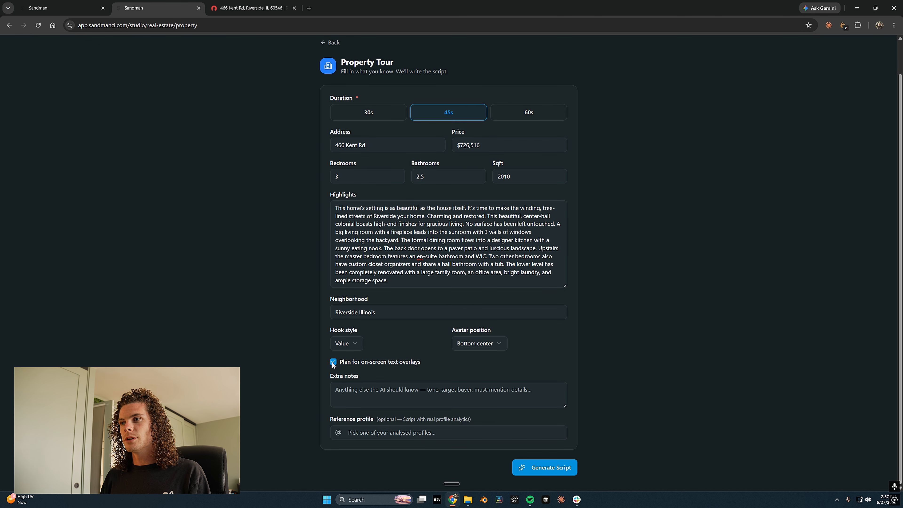
Leave the extra AI notes blank and dismiss the empty reference profile list
left_click(365, 394)
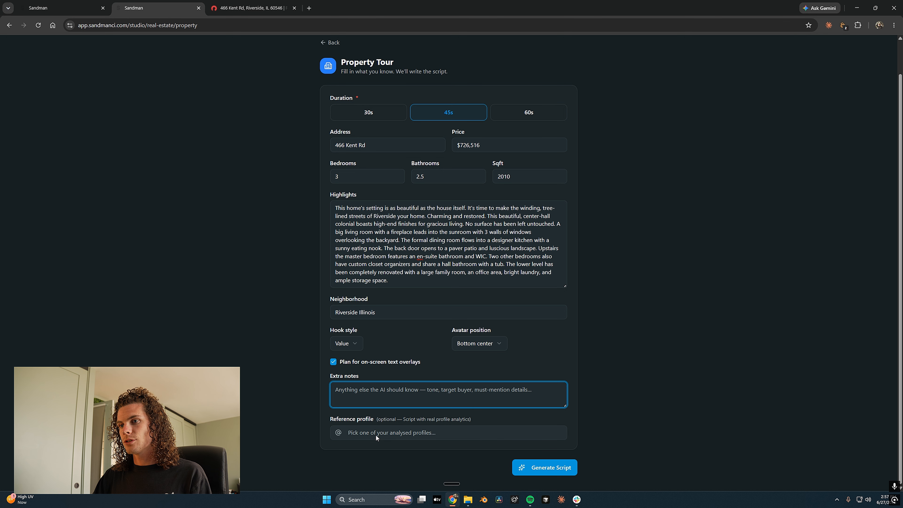
left_click(330, 421)
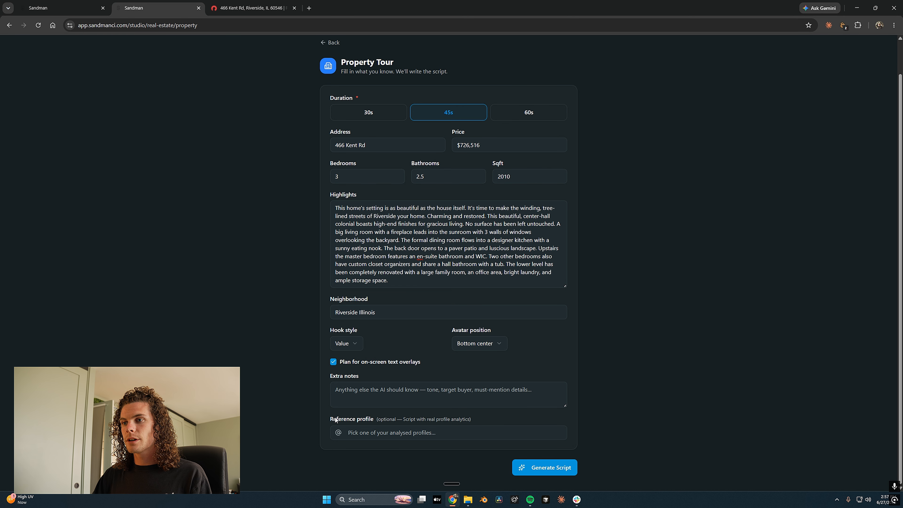
left_click(367, 434)
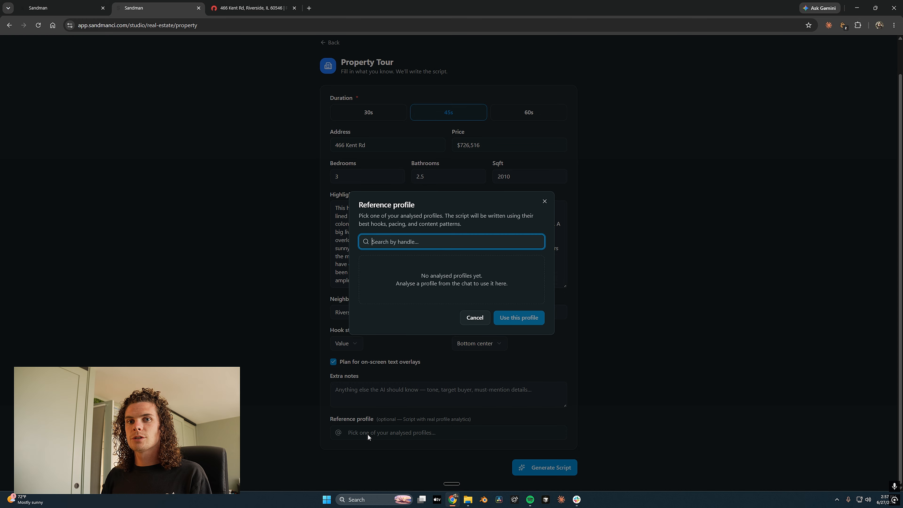
left_click(367, 434)
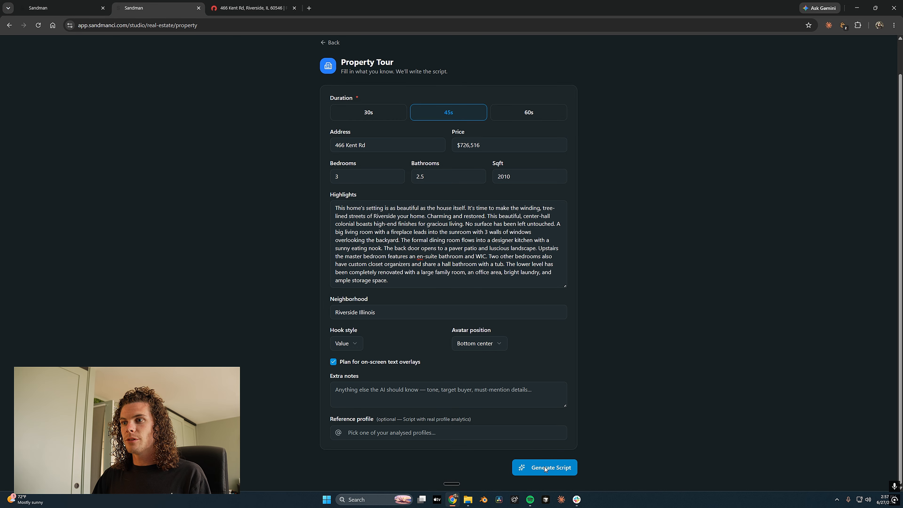
left_click(547, 469)
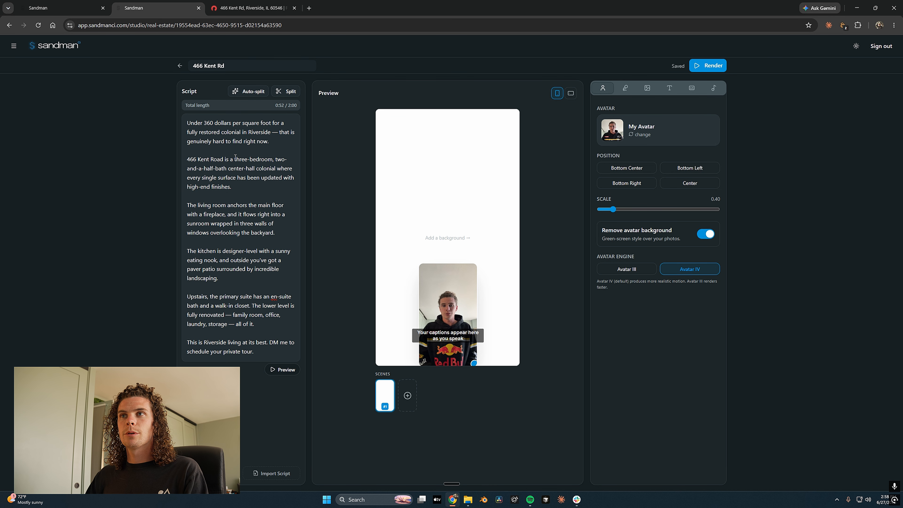
left_click(251, 99)
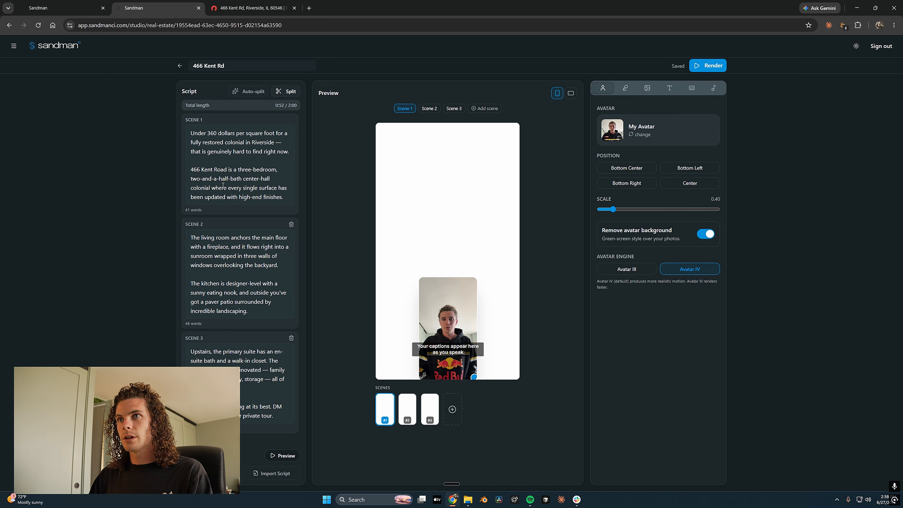
left_click(191, 169)
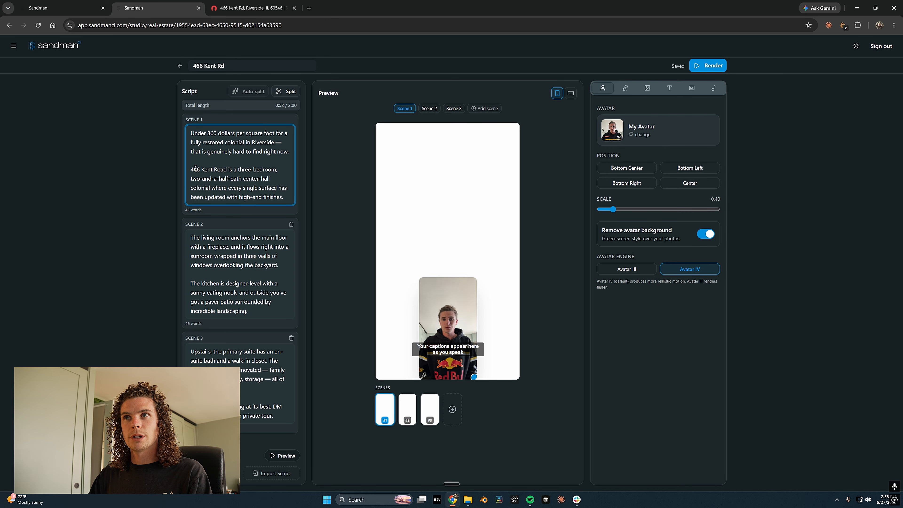
left_click(286, 94)
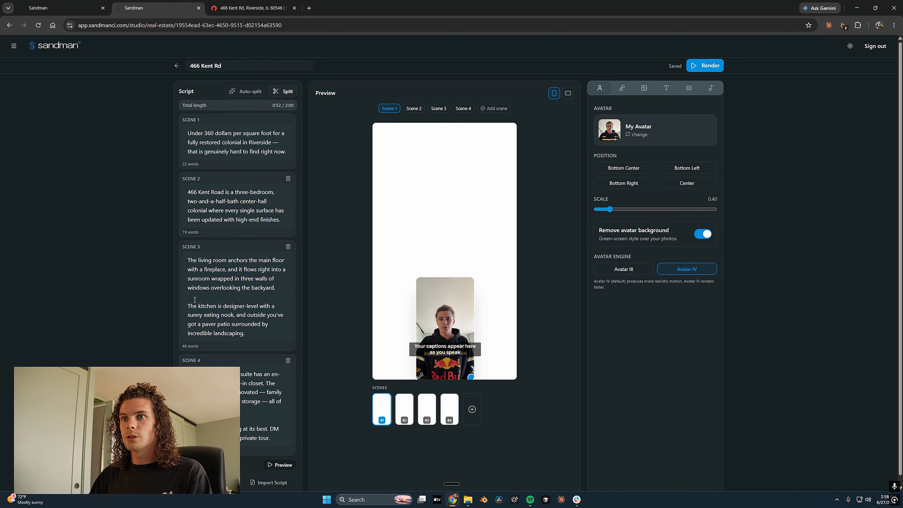
Split scene 3 at the kitchen paragraph and scene 5 at another break, giving six scenes
left_click(188, 307)
left_click(286, 95)
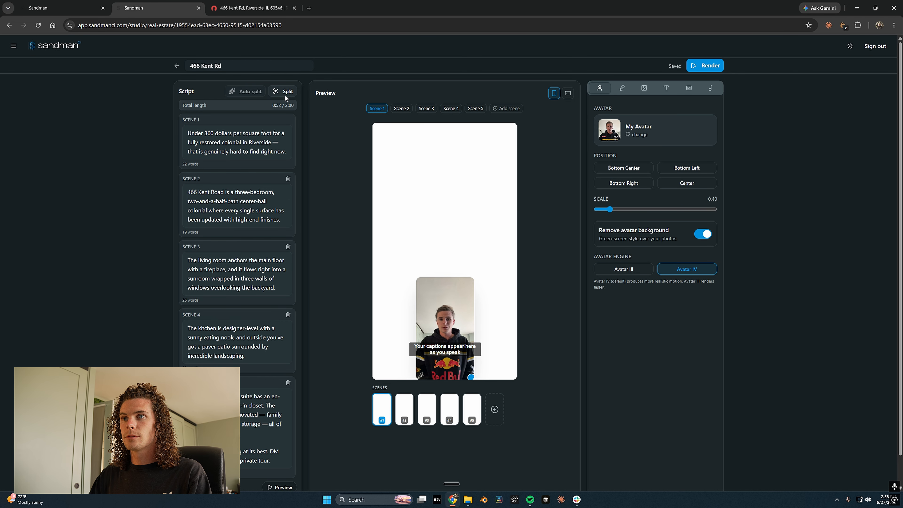
scroll(286, 98, "down", 1)
left_click(265, 405)
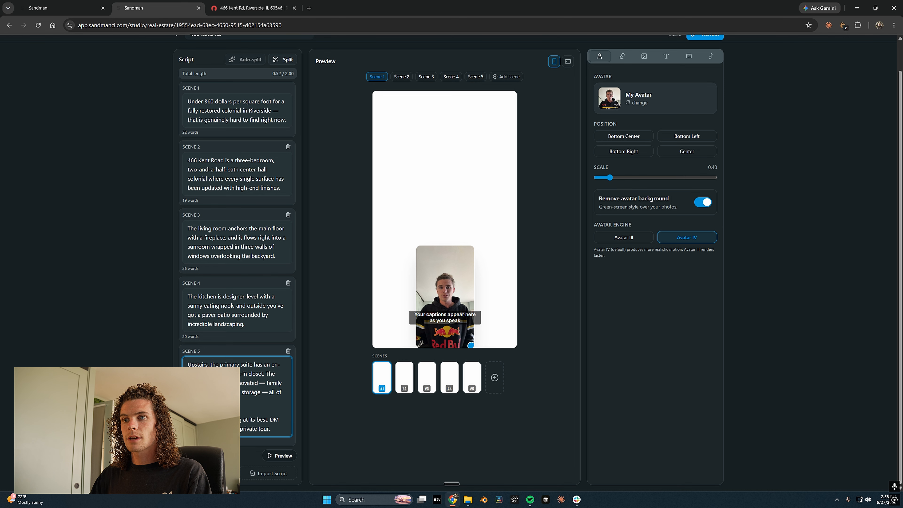
left_click(281, 60)
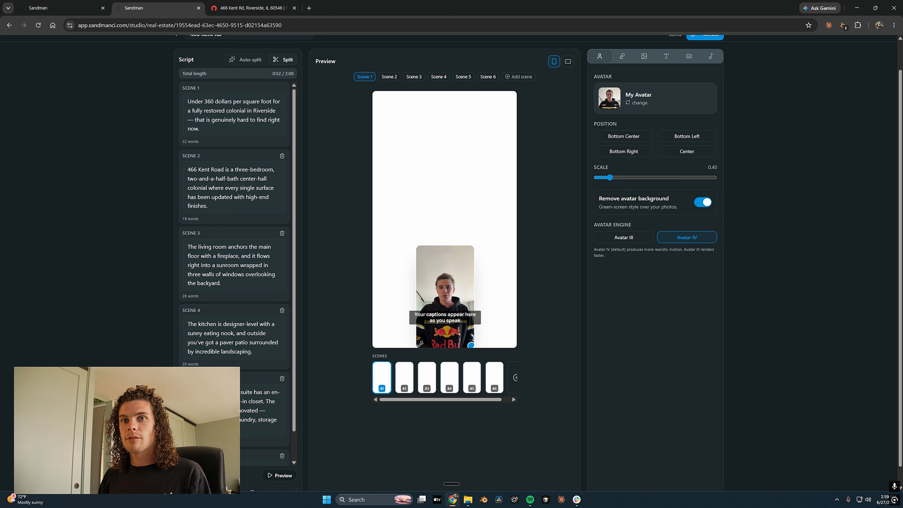
scroll(549, 196, "up", 1)
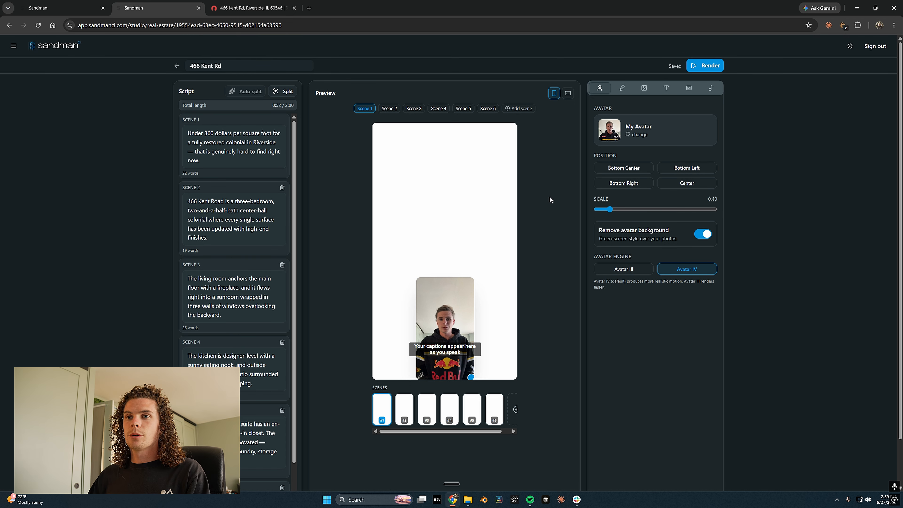
Review the avatar settings, keeping bottom-centre position and 0.40 scale, and check the voice options
left_click(636, 132)
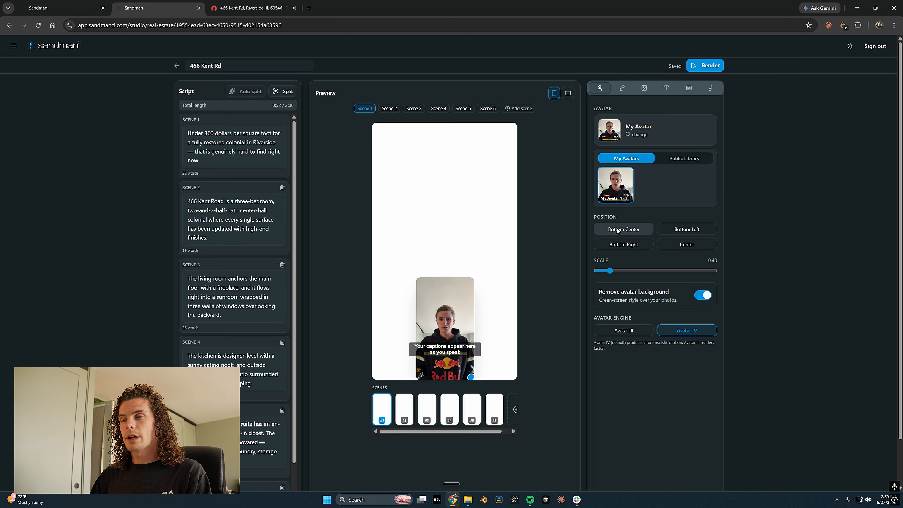
left_click(630, 131)
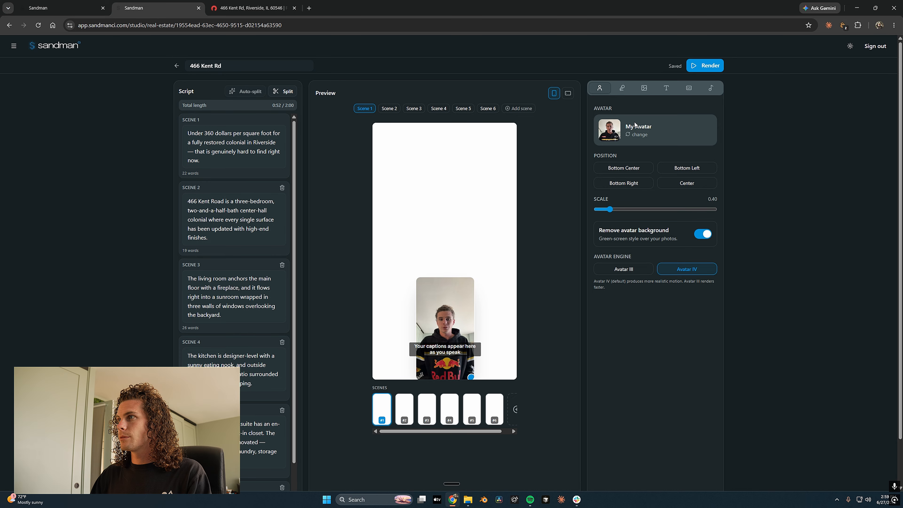
left_click(646, 166)
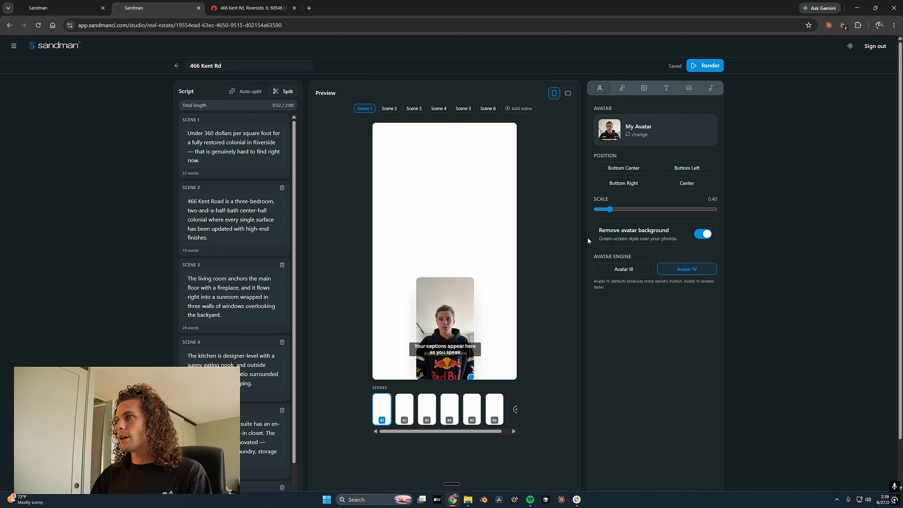
left_click(610, 210)
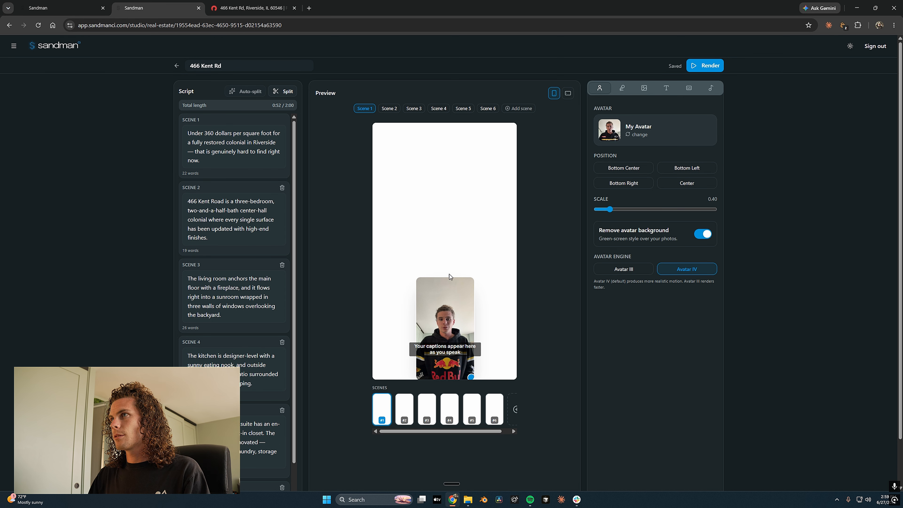
left_click(622, 89)
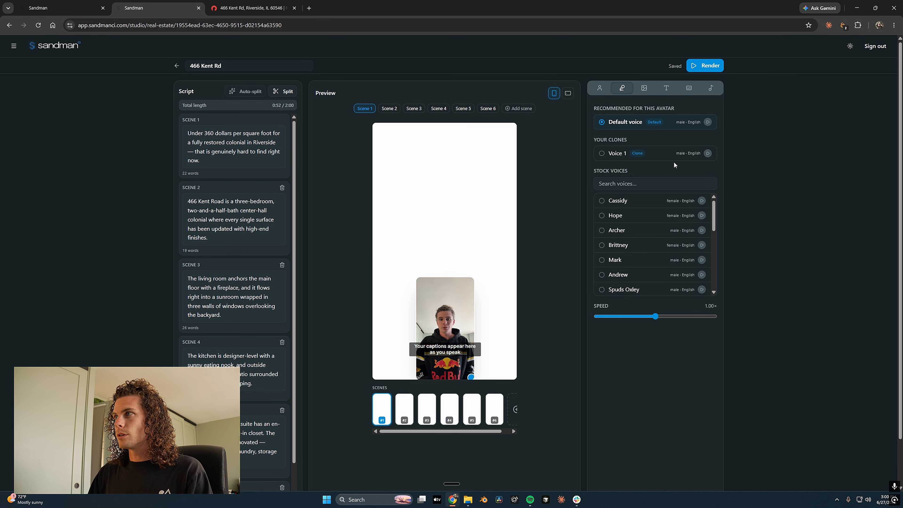
Upload 01.jpg as Scene 1's background photo
left_click(644, 88)
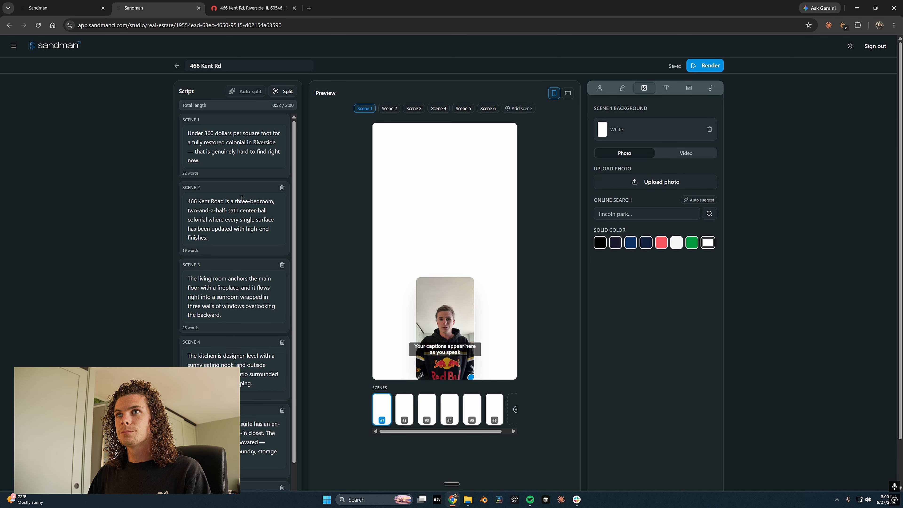
left_click(637, 182)
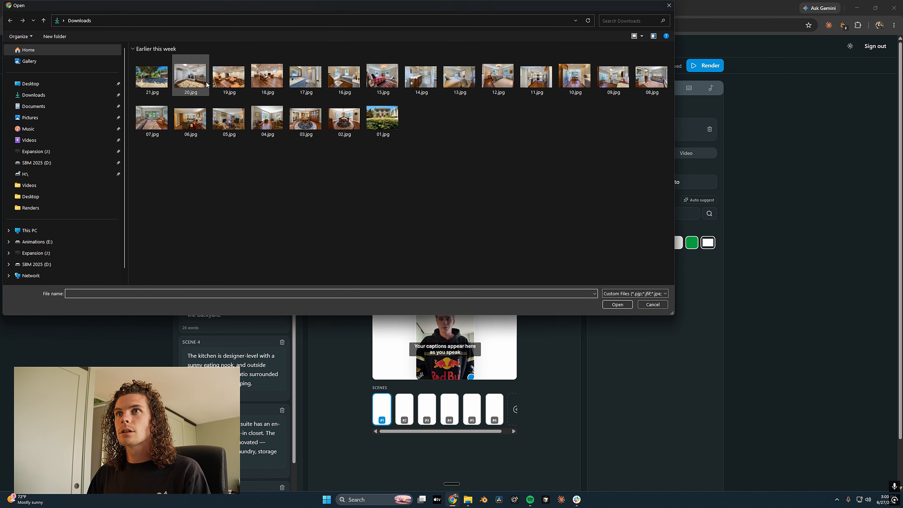
double_click(383, 123)
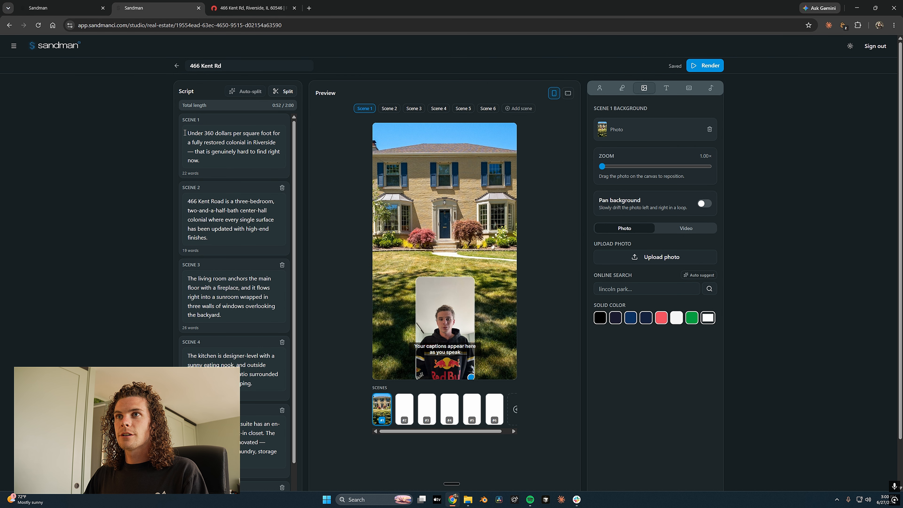
Turn on background panning for Scene 1's photo and slow the pan speed to 0.50×
left_click_drag(187, 131, 205, 161)
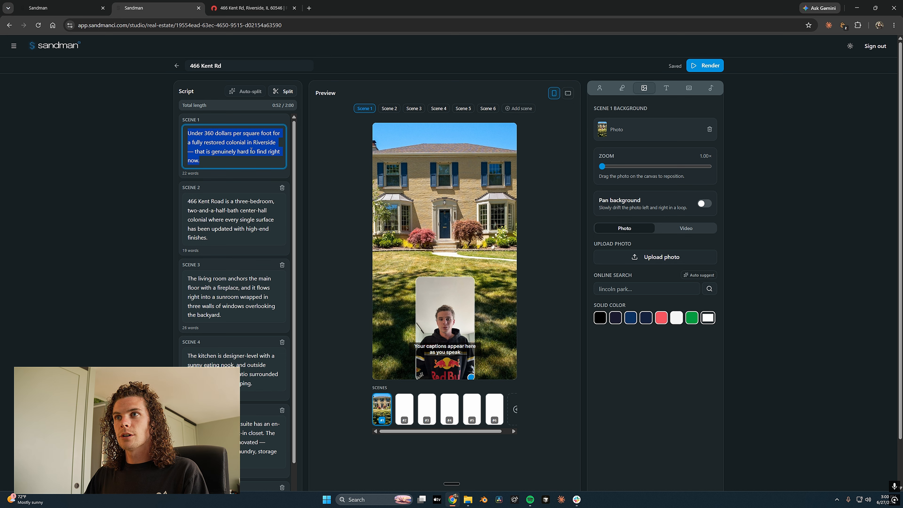
left_click(209, 164)
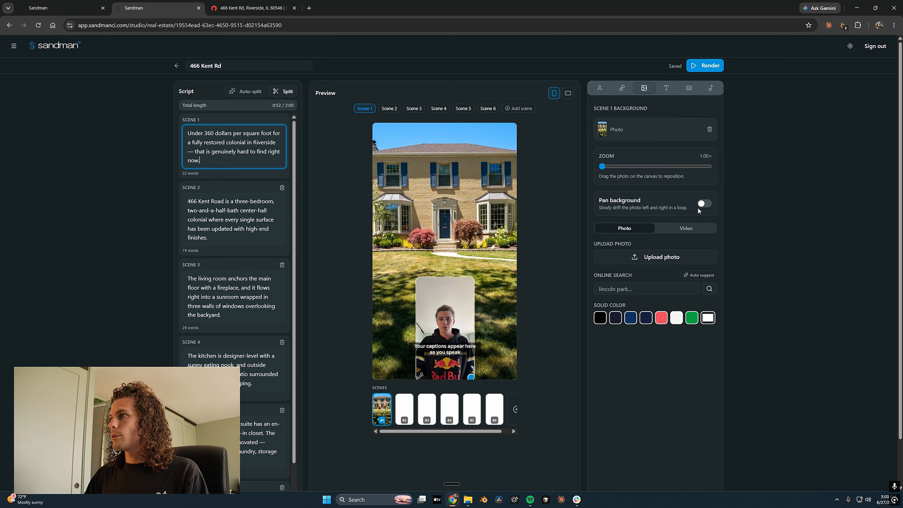
left_click(703, 204)
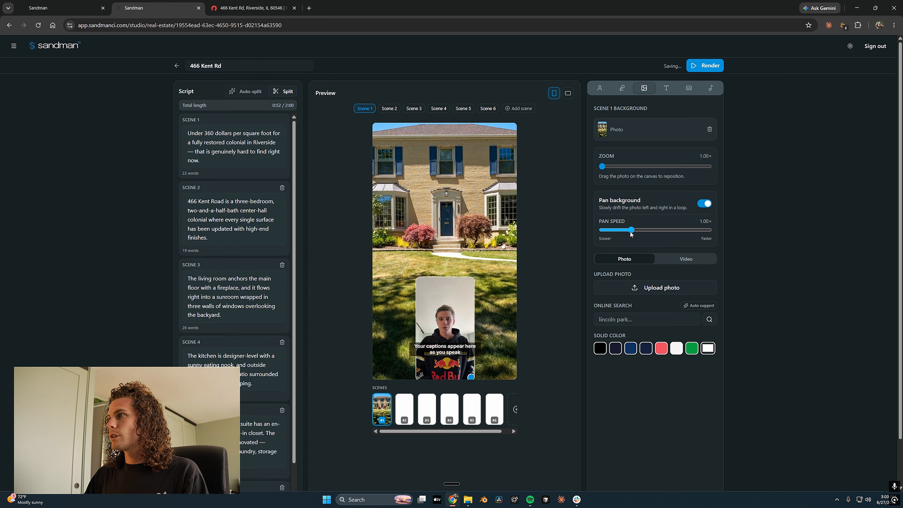
left_click_drag(630, 230, 625, 231)
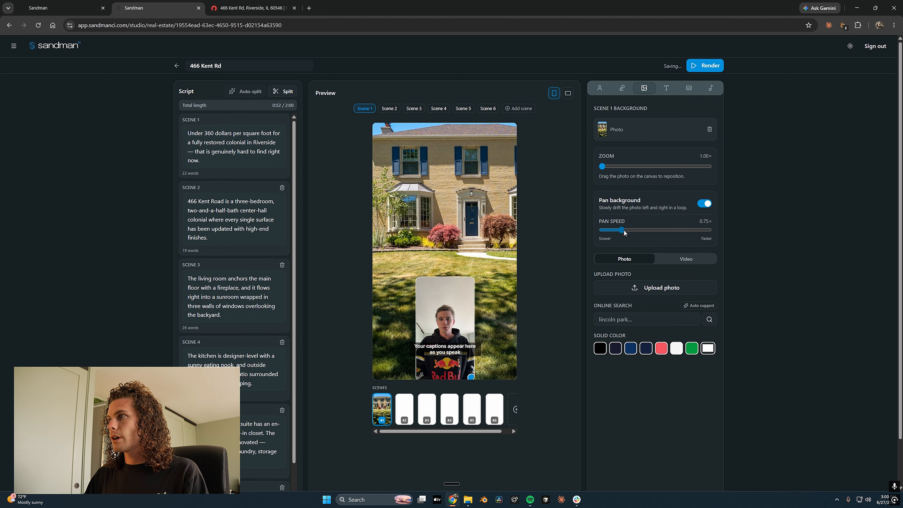
left_click_drag(624, 231, 609, 232)
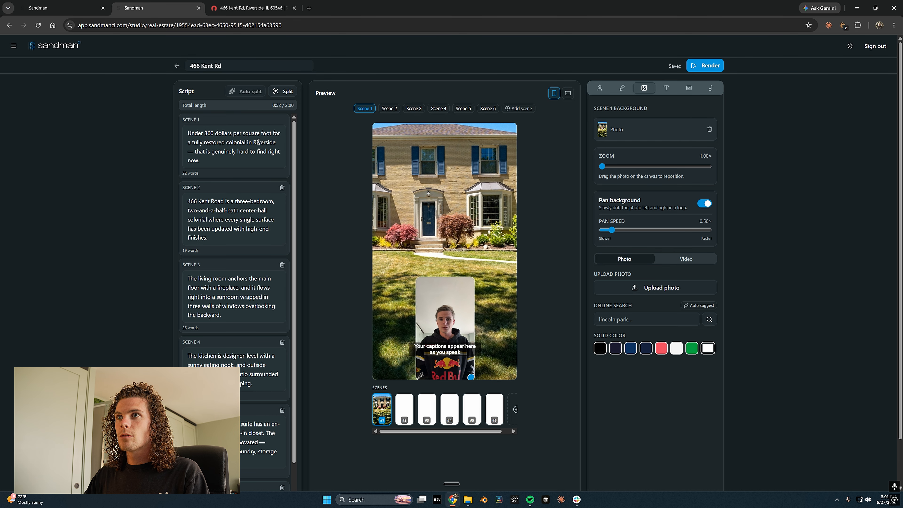
left_click(388, 108)
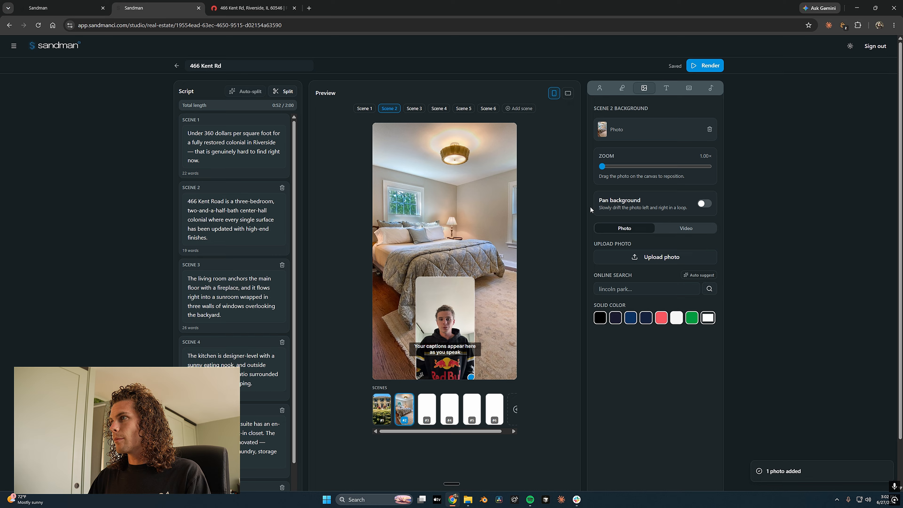
Enable panning on Scene 2's bedroom photo and set its pan speed to 0.50×
left_click(705, 204)
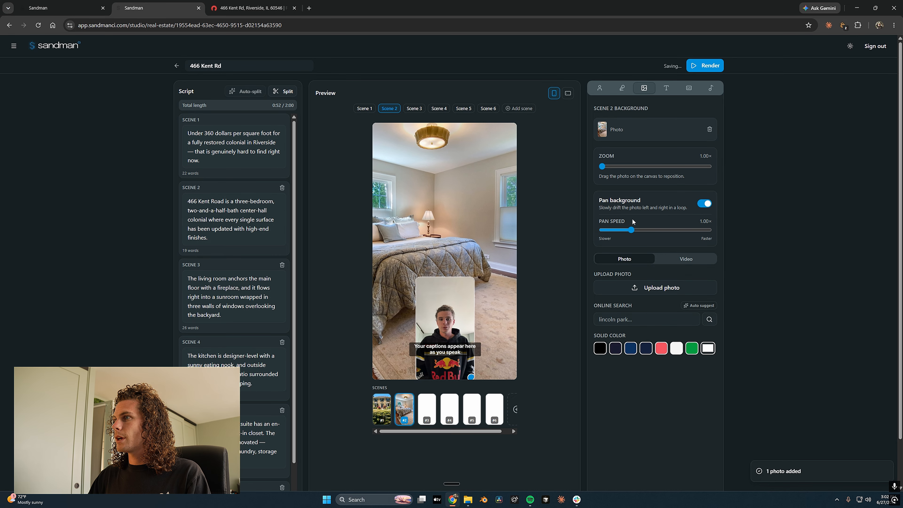
left_click_drag(622, 231, 616, 230)
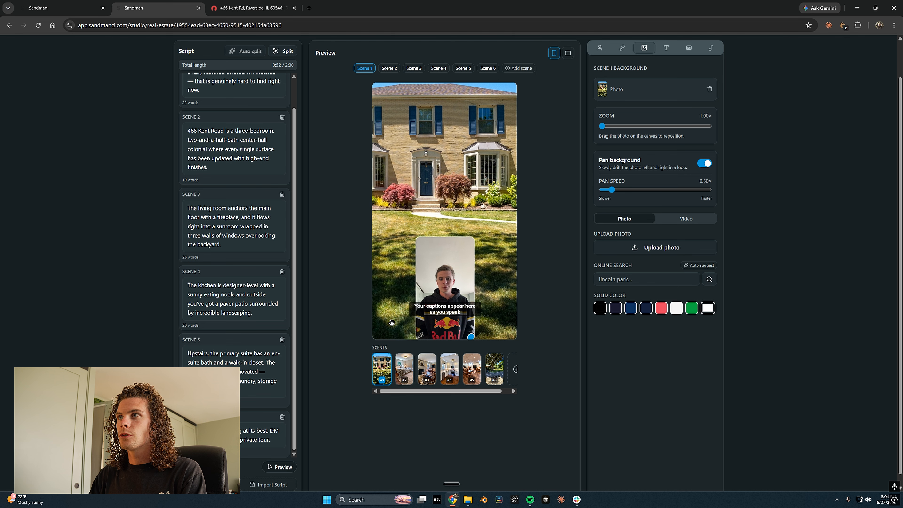
Enable text on Scene 1 and have AI write the hook 'RARE RIVERSIDE VALUE!'
left_click(666, 48)
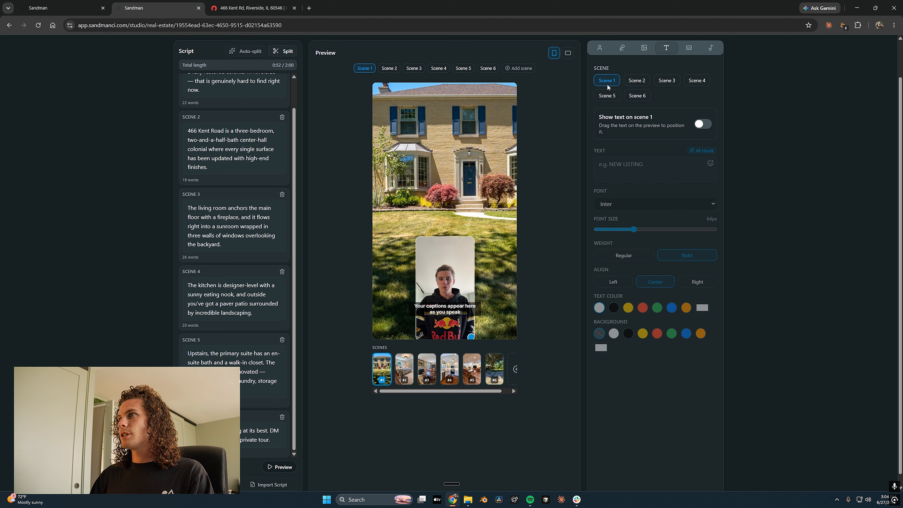
left_click(701, 124)
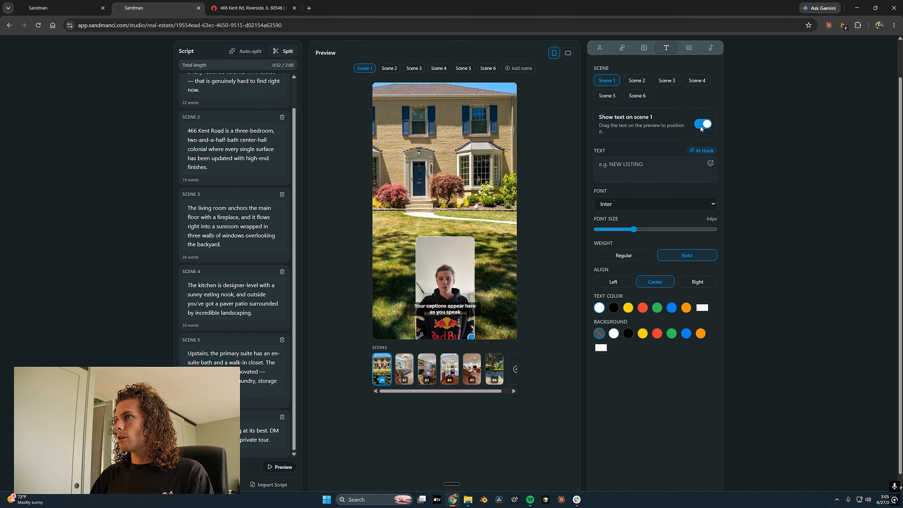
left_click(620, 169)
type("N")
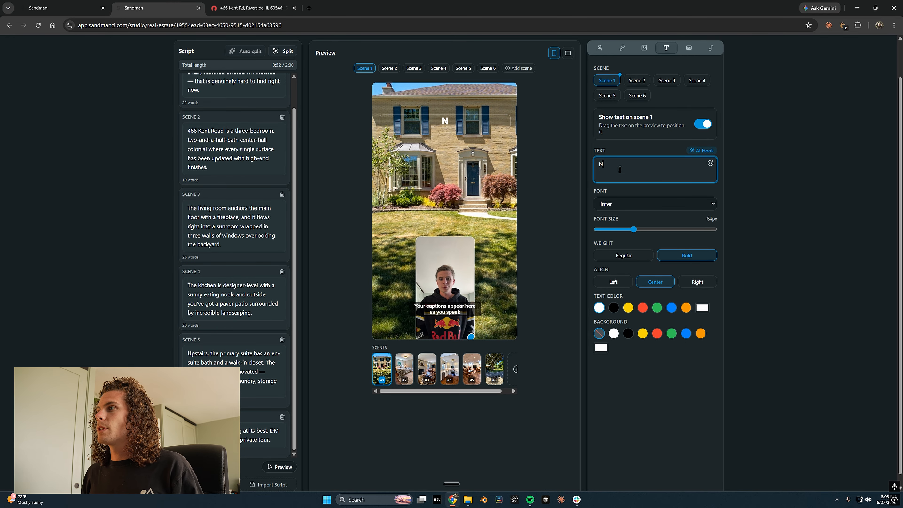
key("BackSpace")
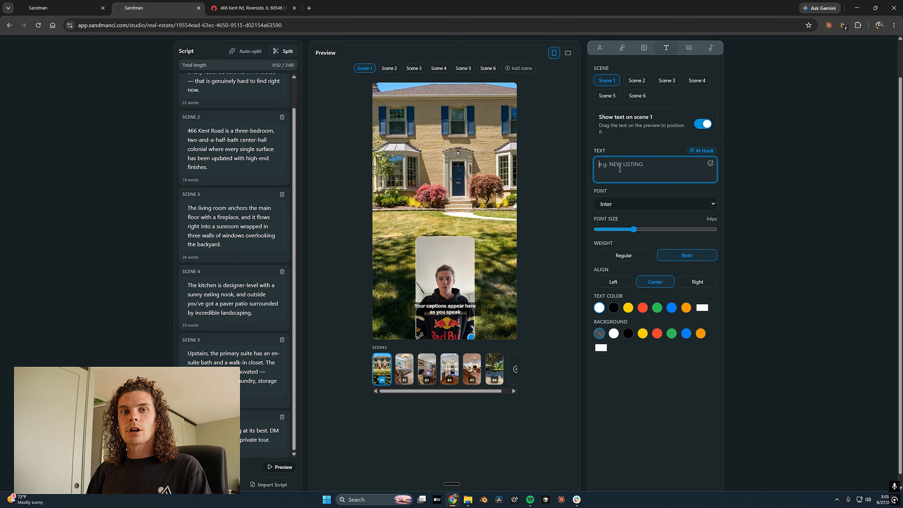
left_click(706, 152)
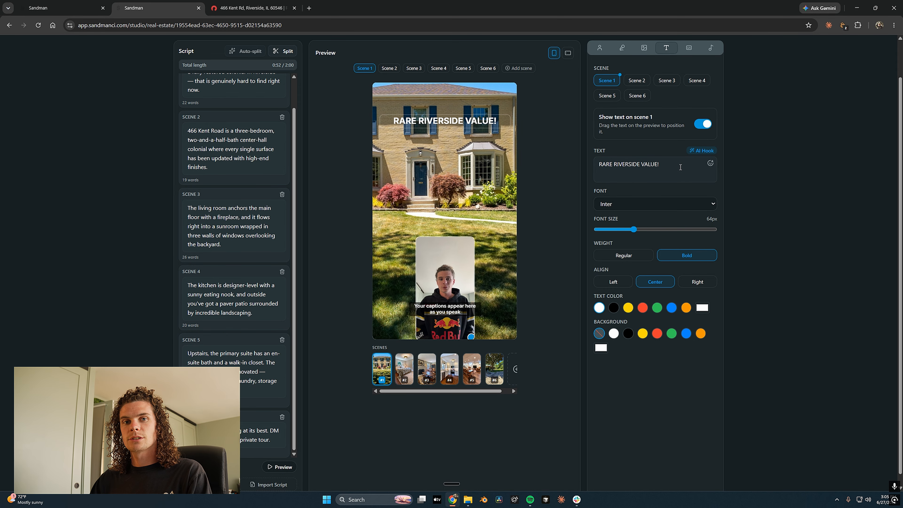
Lower the hook over the house on a black band, then review Scenes 3–5 text settings
left_click_drag(460, 123, 461, 147)
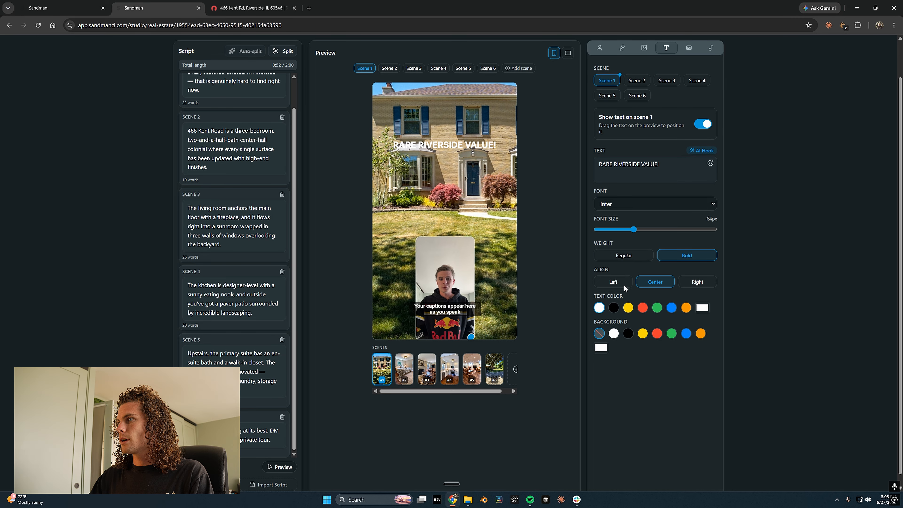
left_click(629, 334)
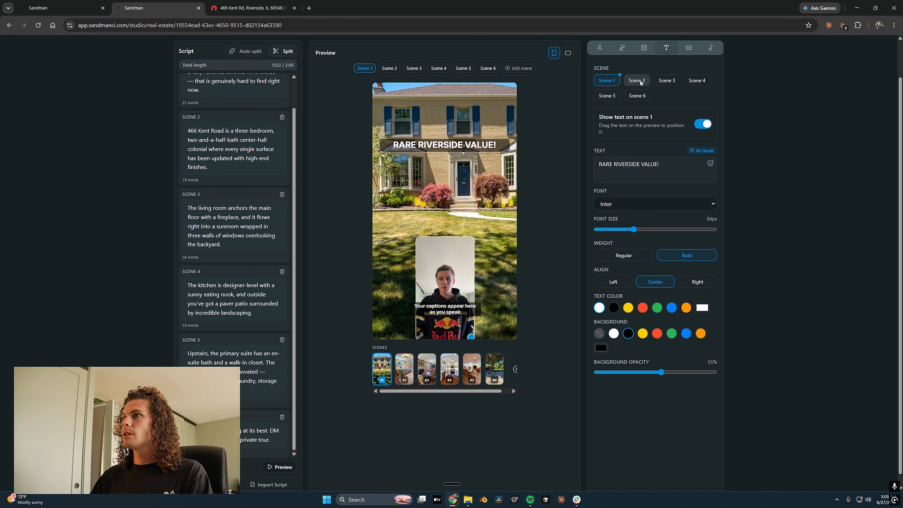
left_click(669, 81)
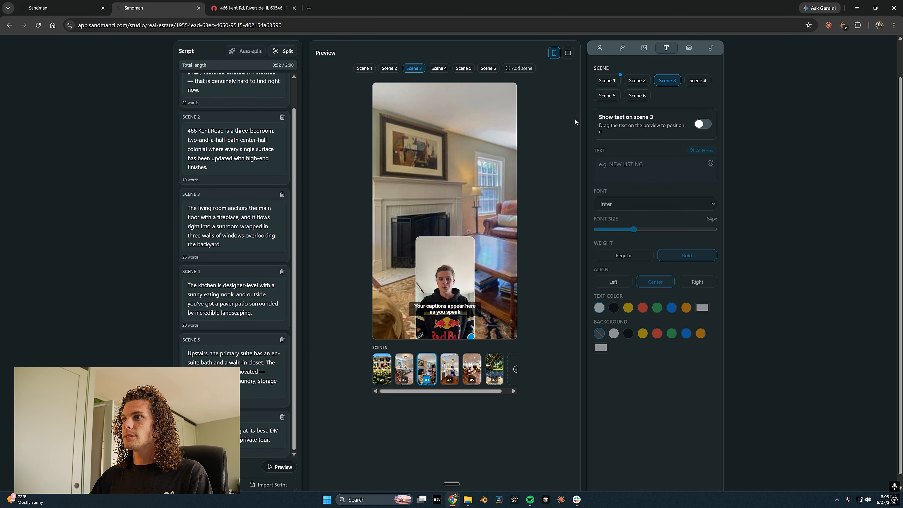
left_click(693, 81)
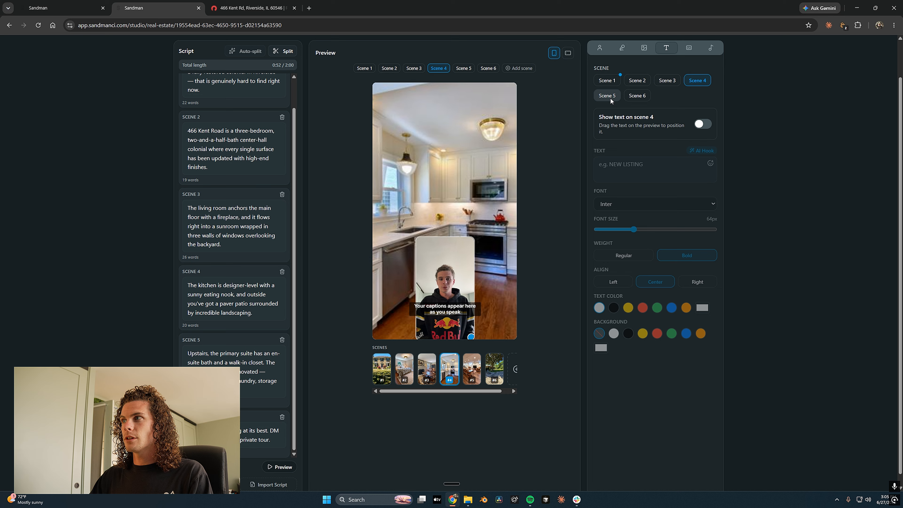
left_click(610, 98)
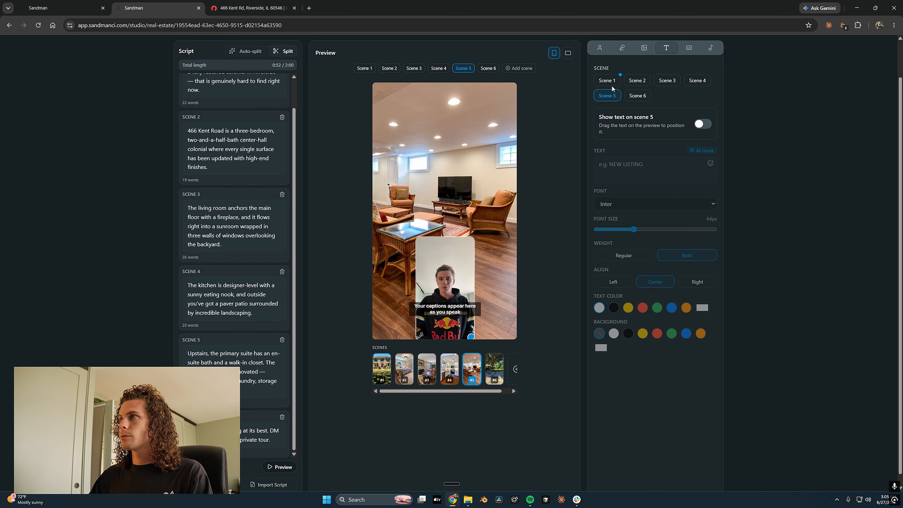
left_click(689, 47)
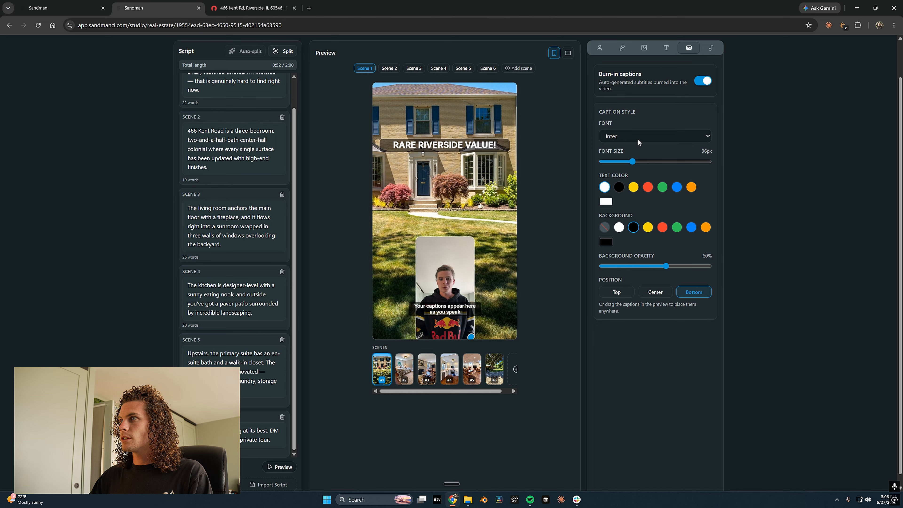
Set captions to Arial, enlarge the font size, and move them above the presenter
left_click(624, 136)
left_click(623, 159)
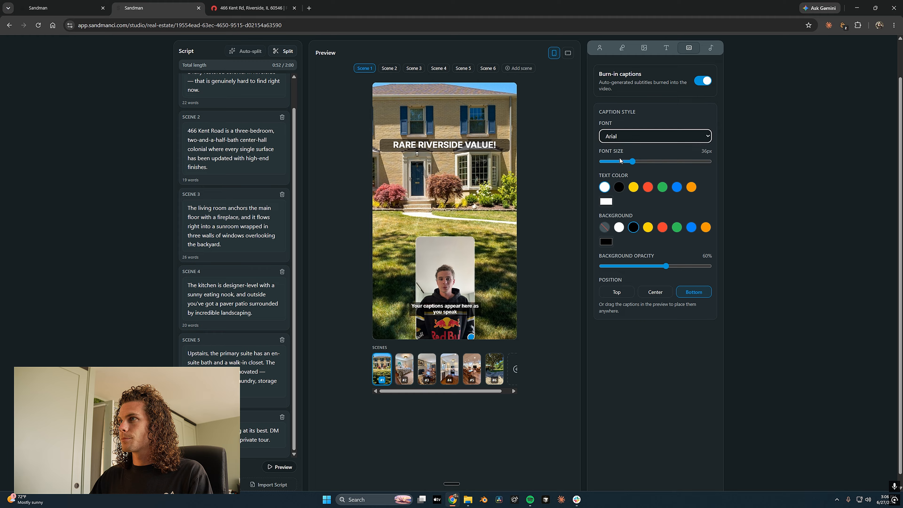
left_click_drag(634, 164, 656, 164)
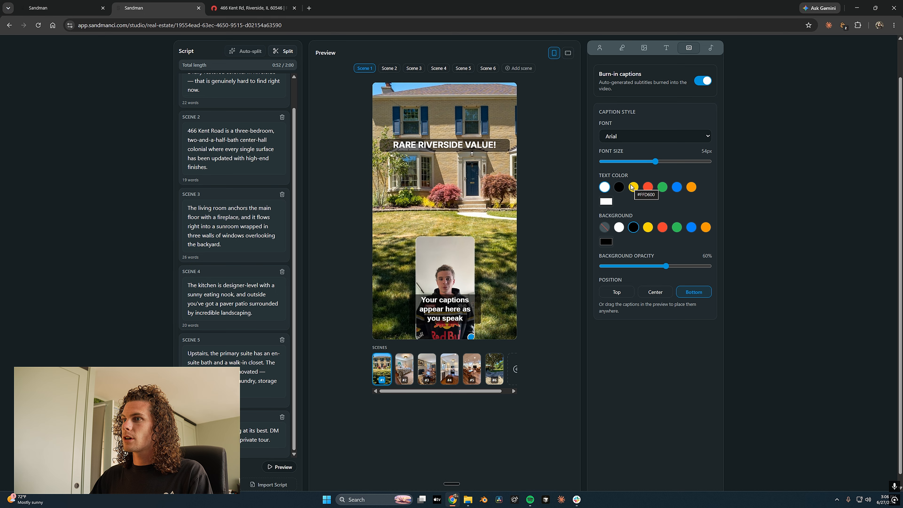
left_click_drag(457, 308, 460, 260)
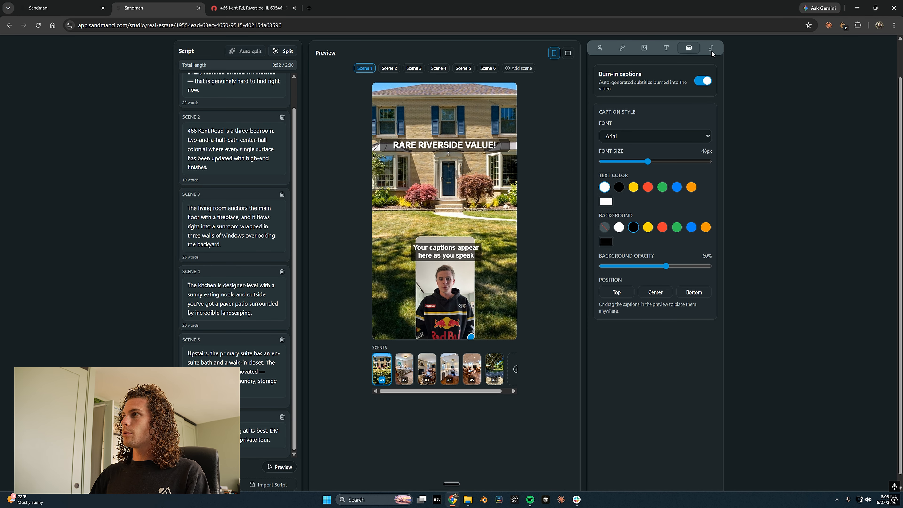
left_click(712, 50)
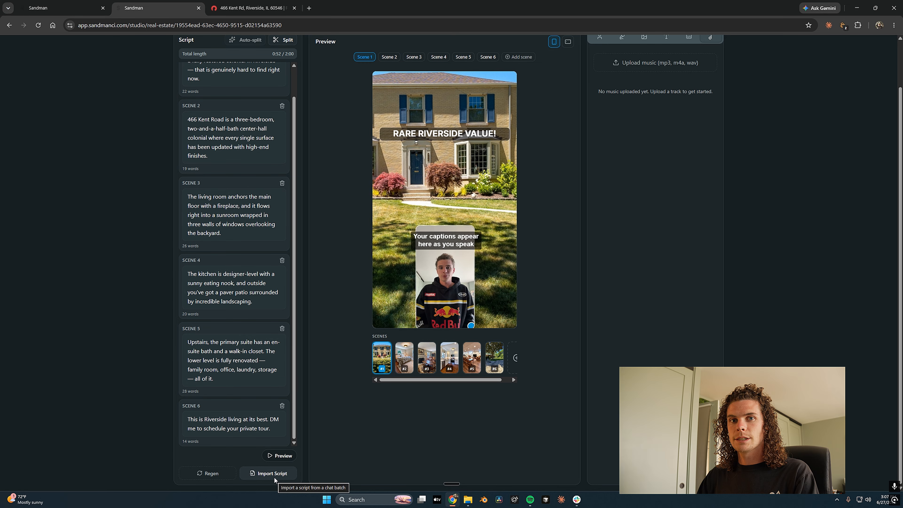
scroll(275, 478, "up", 2)
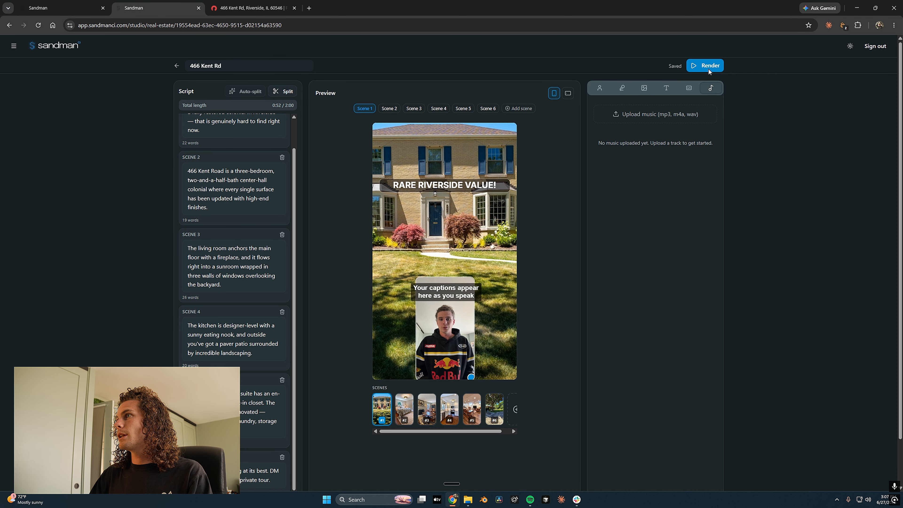
left_click(709, 69)
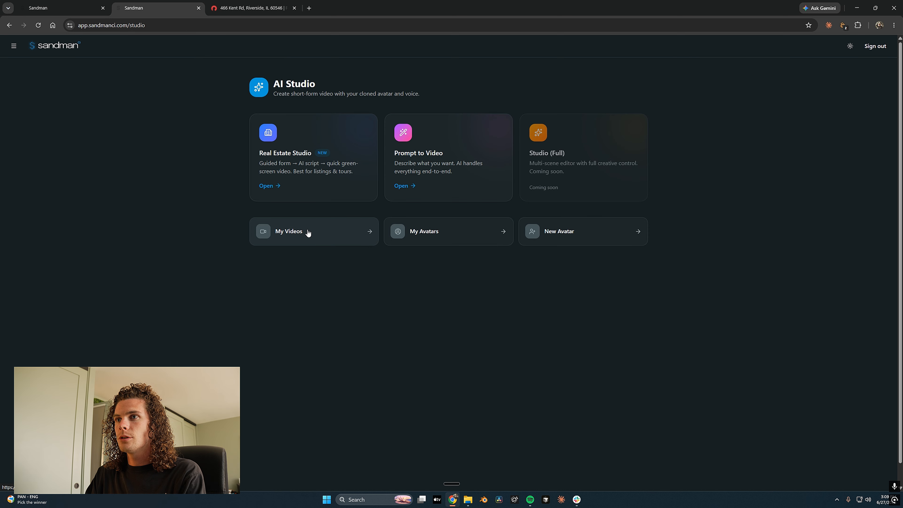
left_click(308, 233)
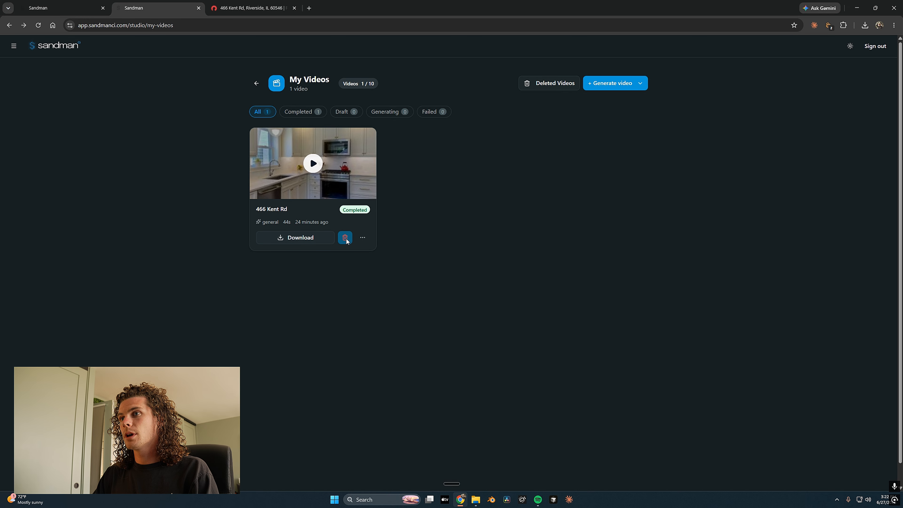
left_click(360, 241)
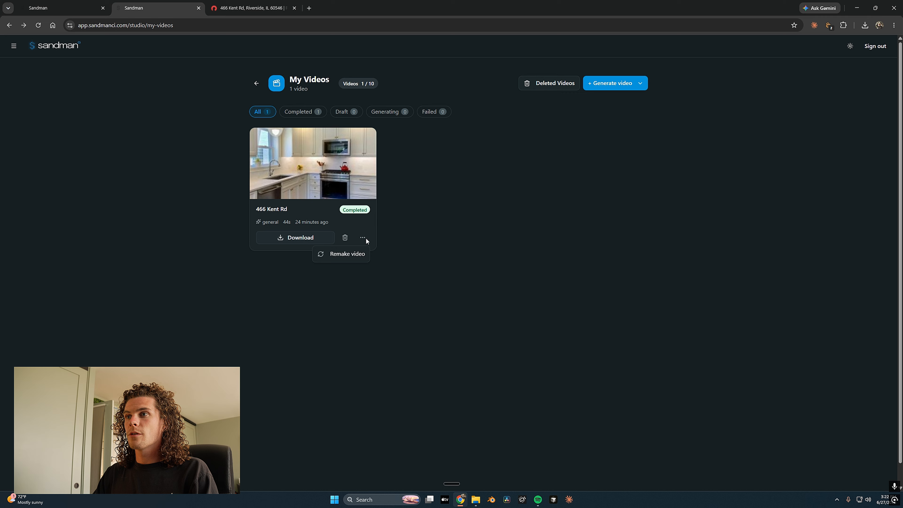
left_click(345, 256)
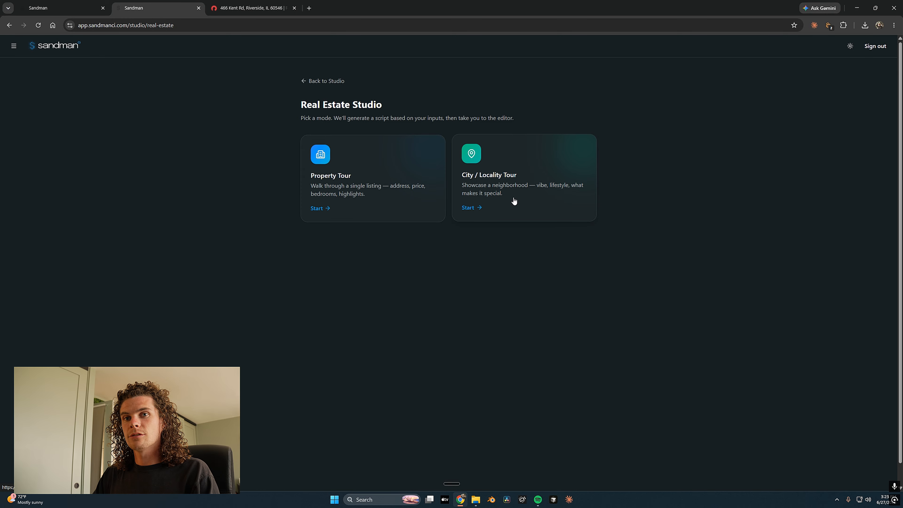
Choose 45 seconds, confirm Lincoln Park, Chicago, and dictate highlights about the beach, free zoo and schools
left_click(518, 194)
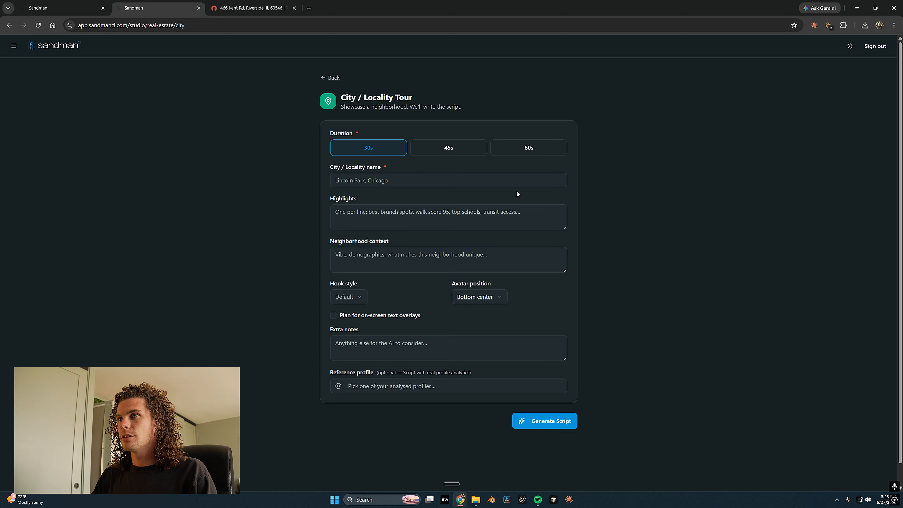
left_click(462, 145)
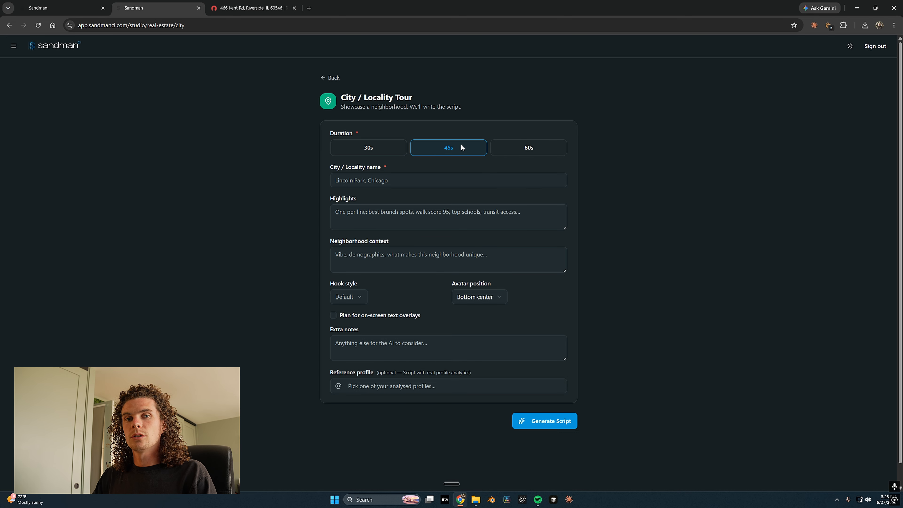
left_click(363, 187)
left_click(358, 184)
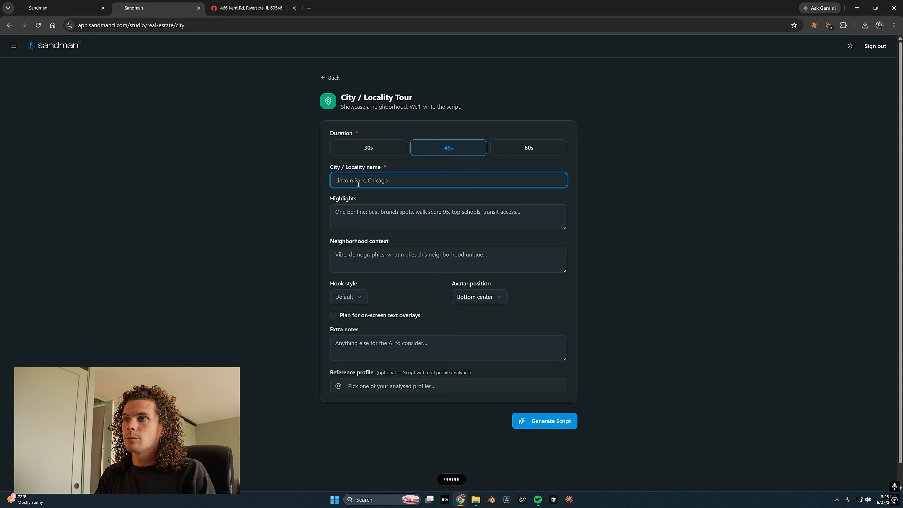
left_click(374, 210)
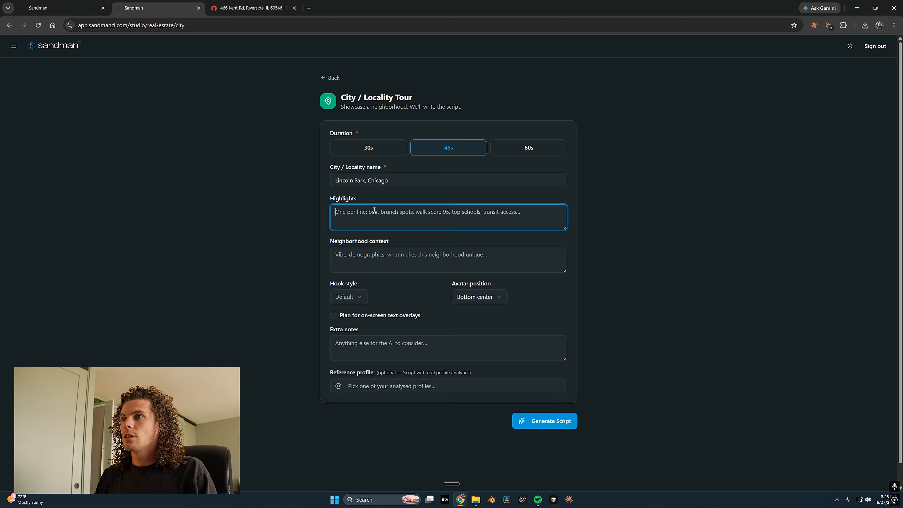
key("ctrl+super")
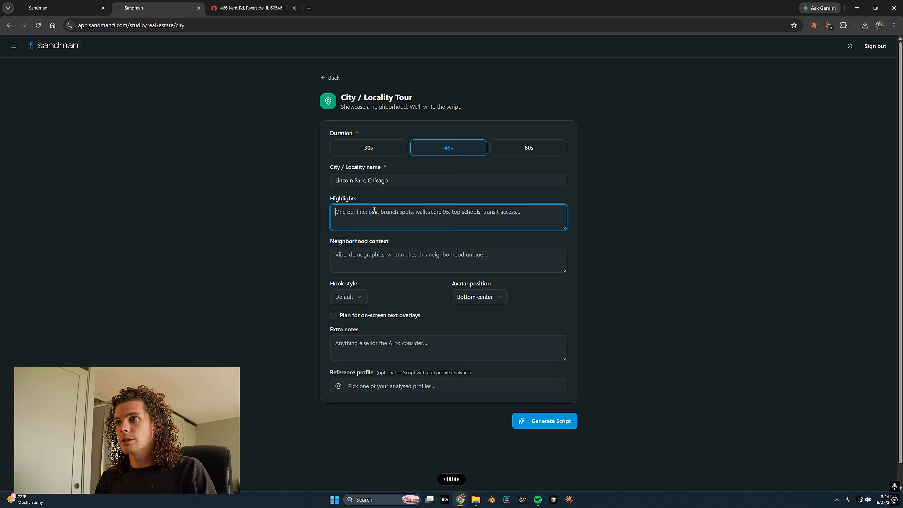
key("Tab")
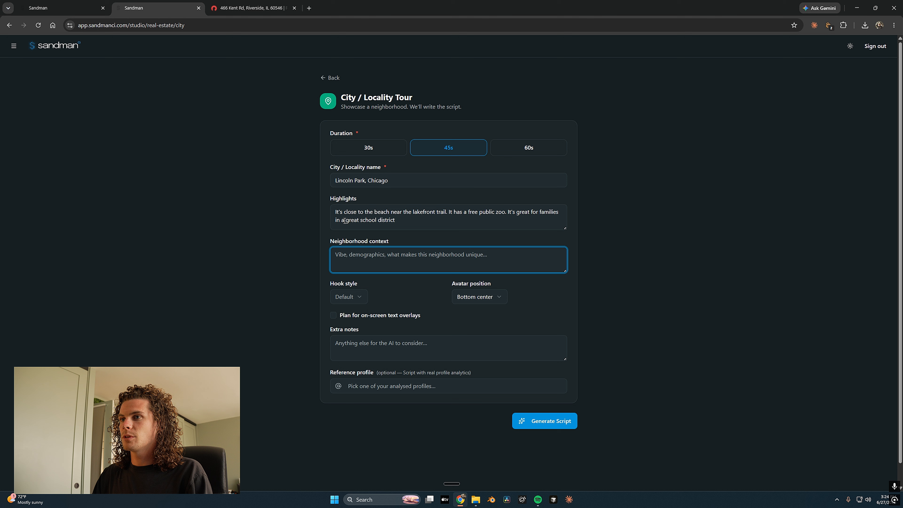
Choose the Curiosity hook style, keep the avatar bottom center, and plan for on-screen text overlays
left_click(437, 277)
left_click(345, 301)
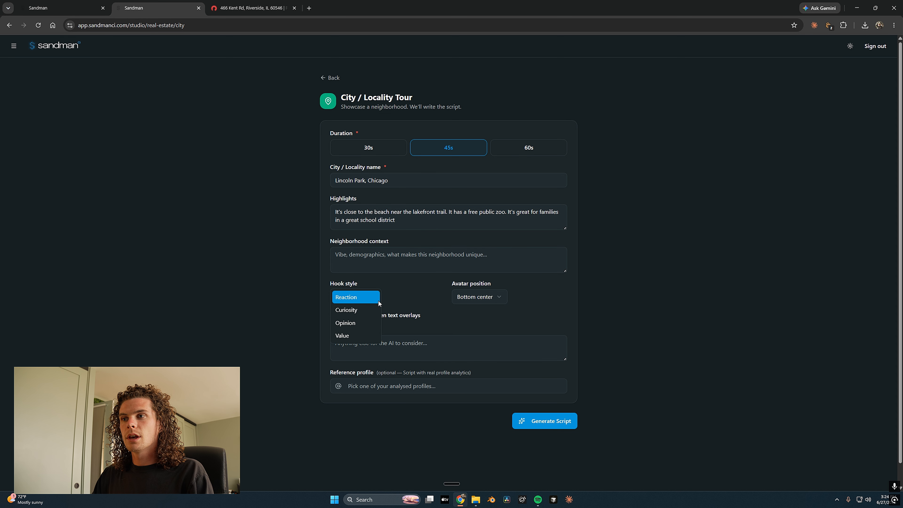
left_click(367, 313)
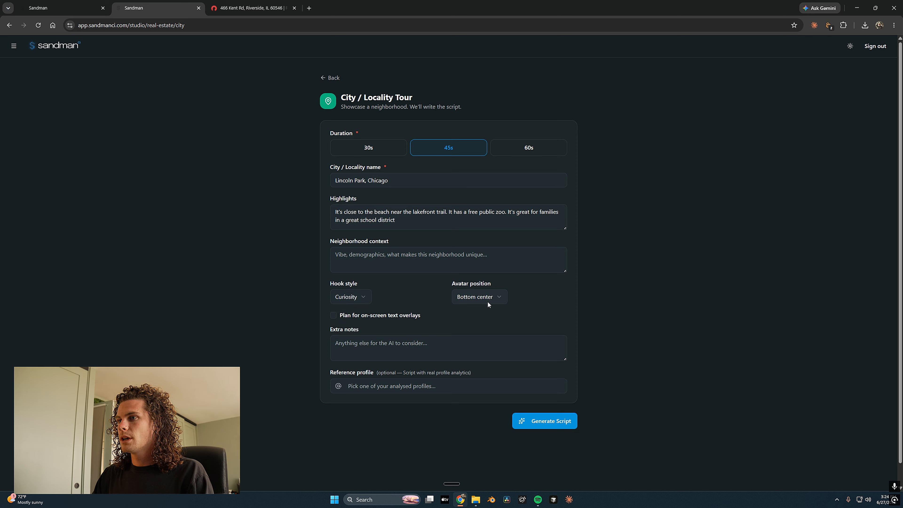
left_click(488, 299)
left_click(423, 306)
left_click(362, 316)
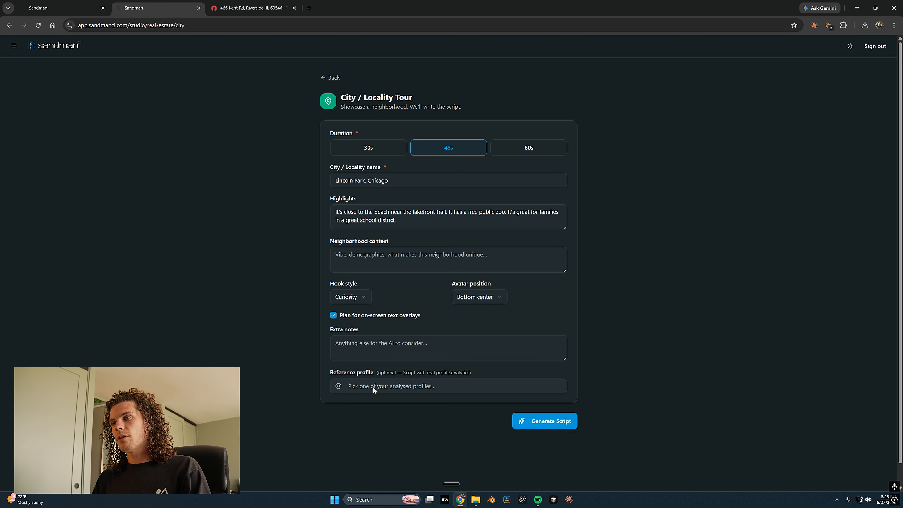
Skip the reference profile and generate the 45-second Lincoln Park tour script
left_click(356, 386)
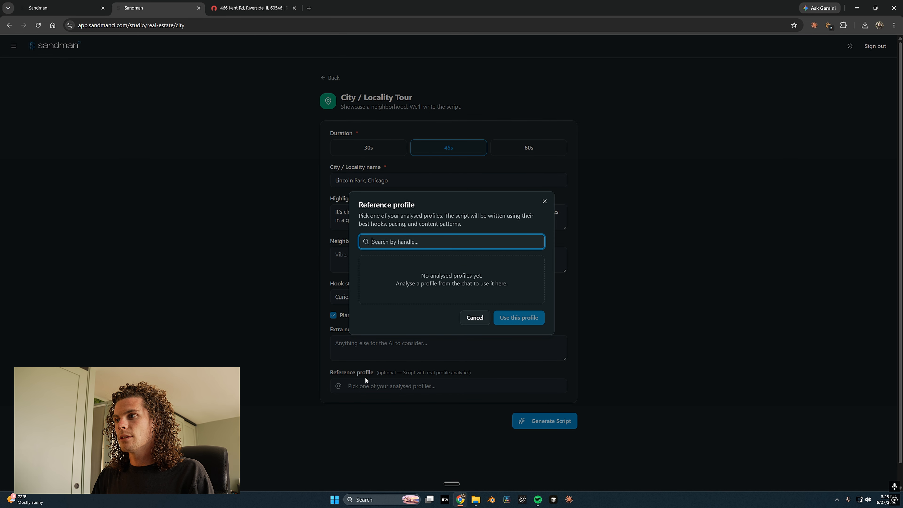
left_click(474, 317)
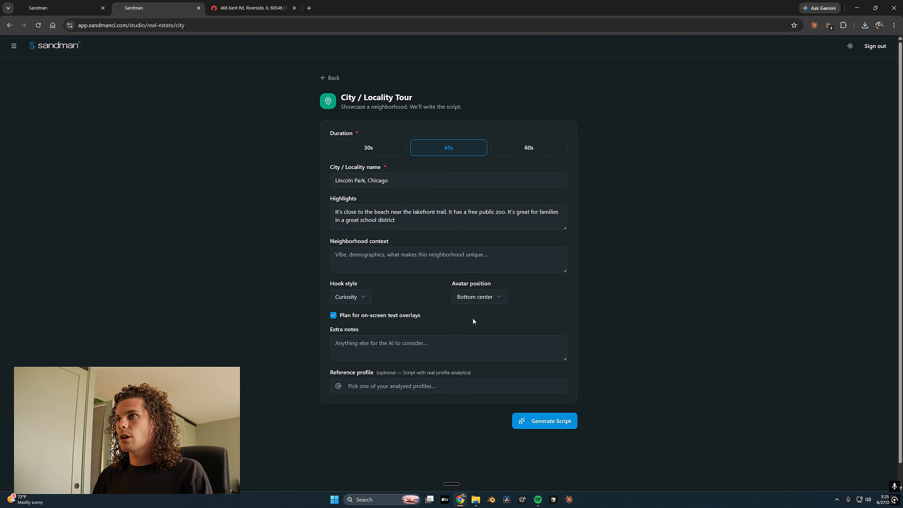
left_click(543, 423)
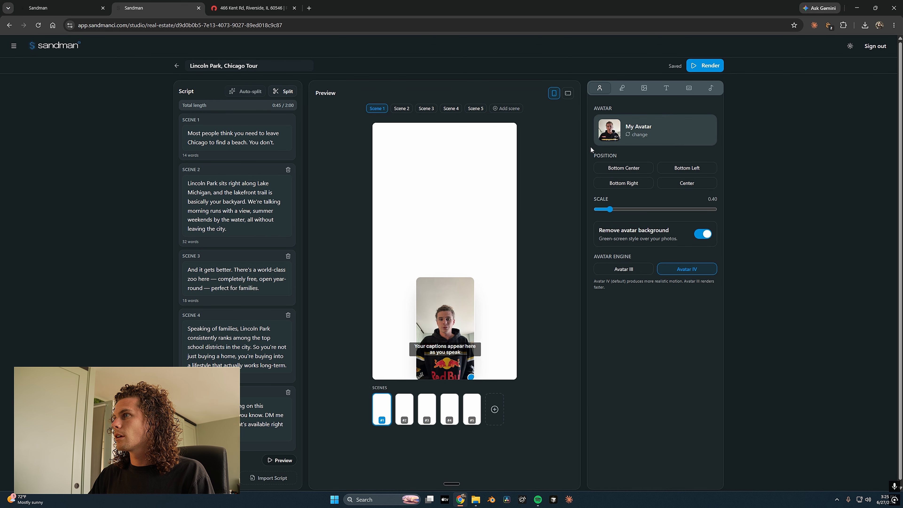
Scale the avatar to 0.30, move it to the bottom edge, and check the voice options
left_click_drag(609, 210, 602, 211)
left_click_drag(441, 336, 440, 349)
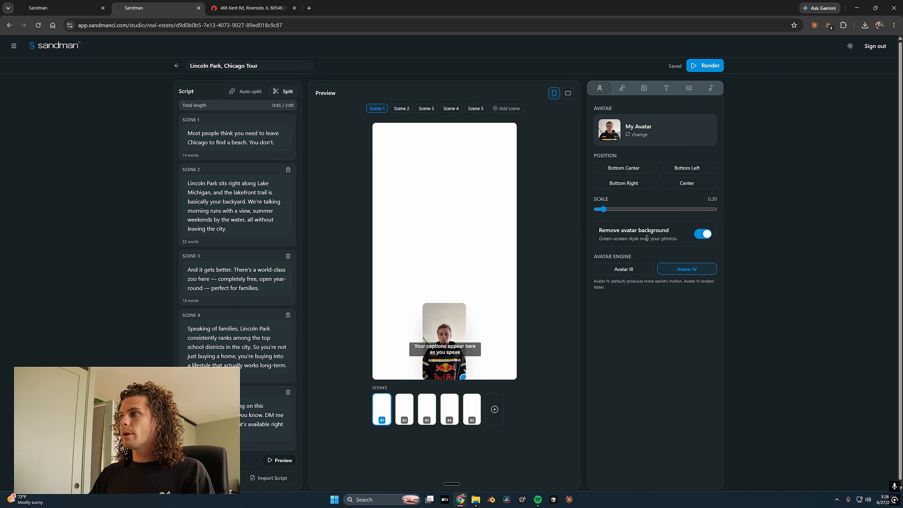
left_click(622, 89)
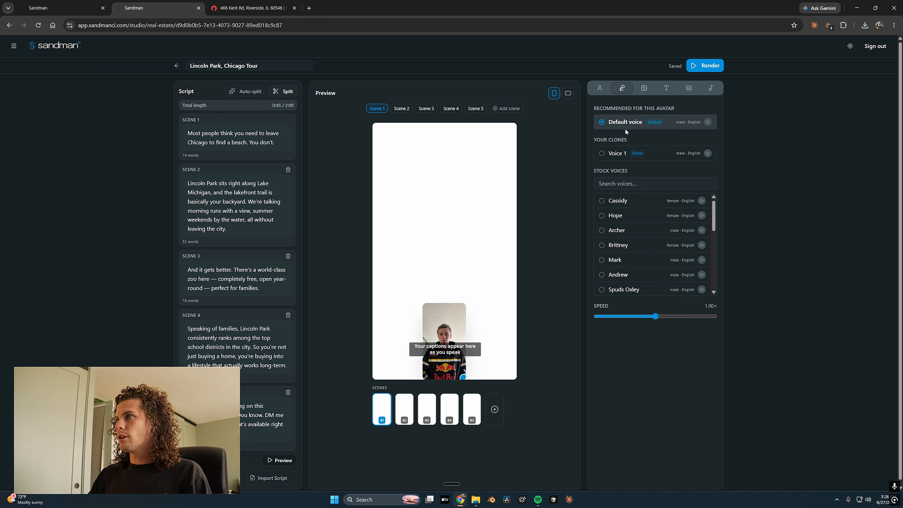
left_click(644, 89)
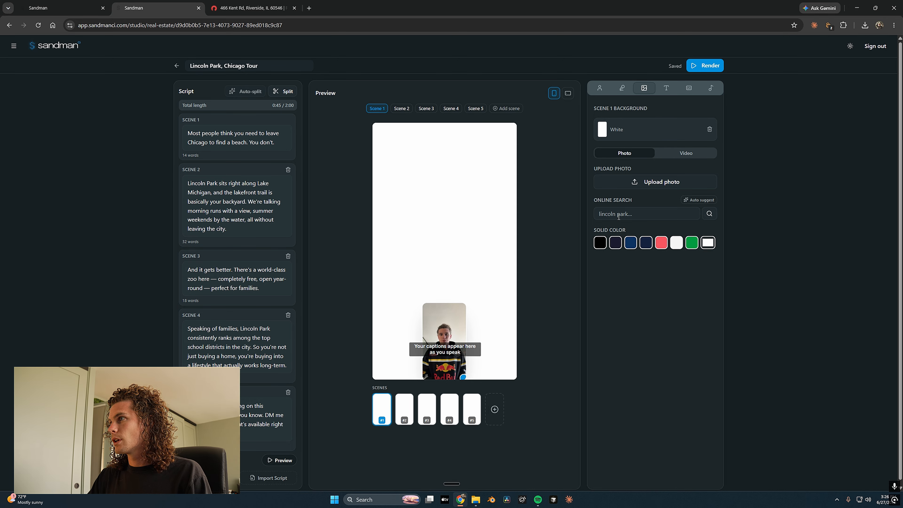
Use the auto-suggested wooden pavilion photo as Scene 1's background, panning at 0.50× speed
left_click(692, 201)
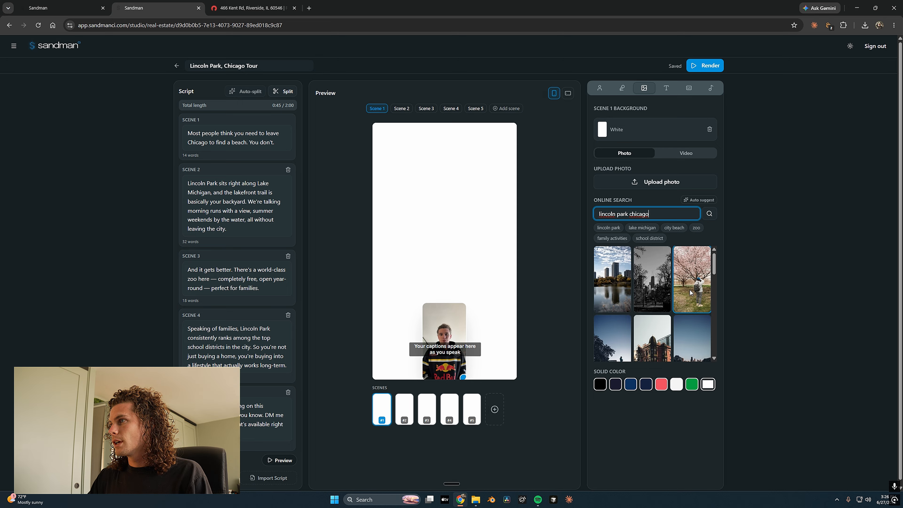
scroll(645, 283, "down", 2)
scroll(645, 284, "down", 2)
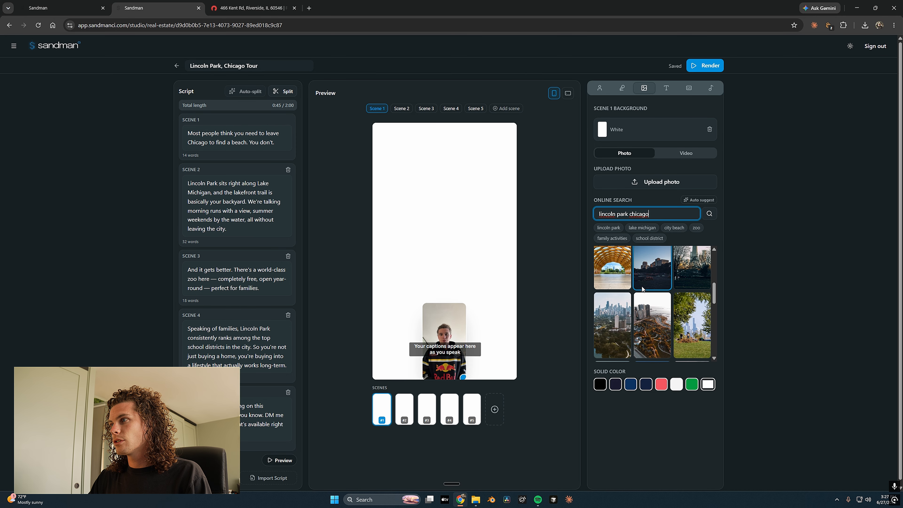
scroll(641, 288, "up", 1)
left_click(613, 306)
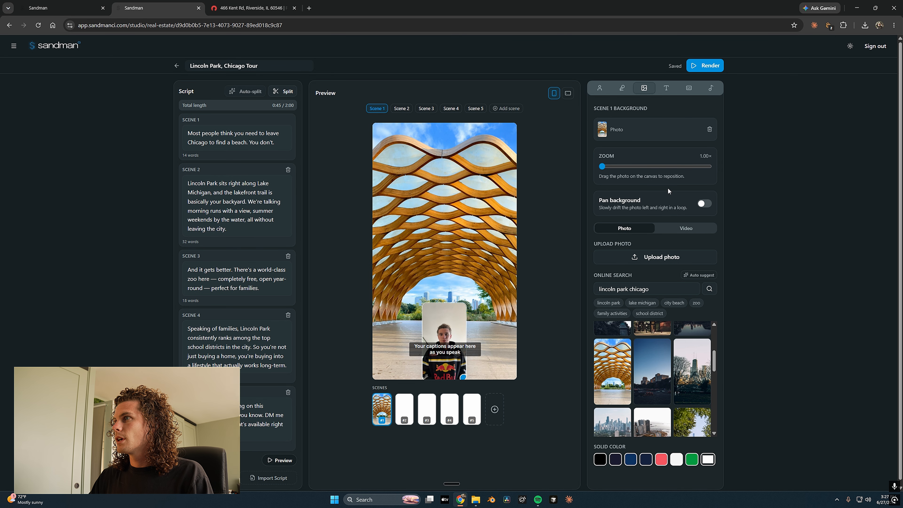
left_click(700, 204)
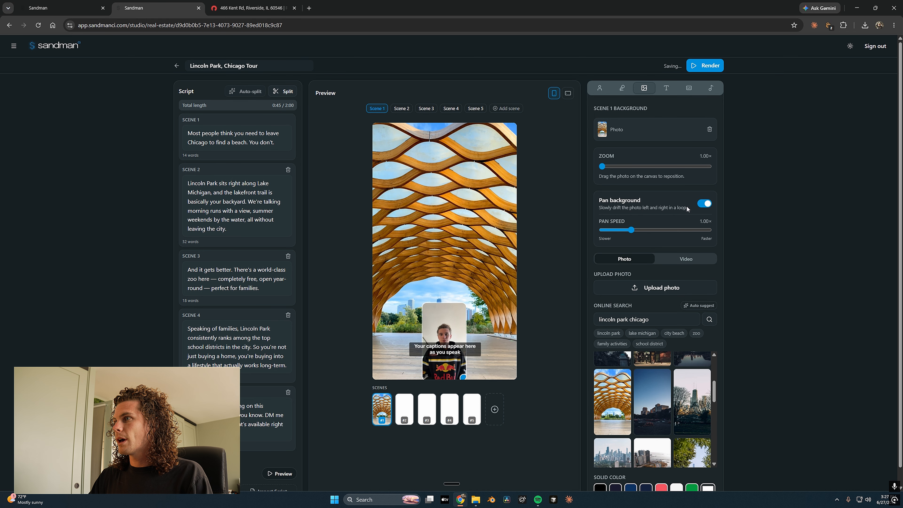
left_click_drag(621, 230, 612, 230)
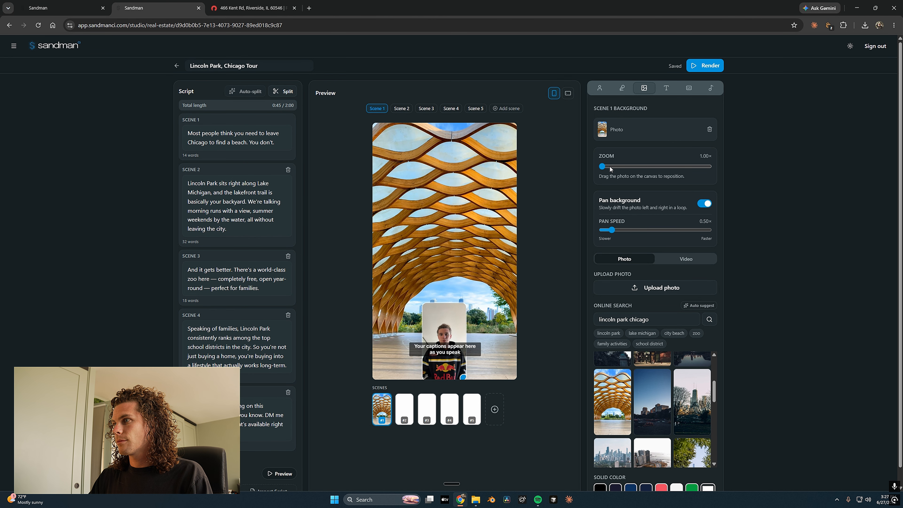
scroll(444, 143, "down", 1)
left_click(400, 92)
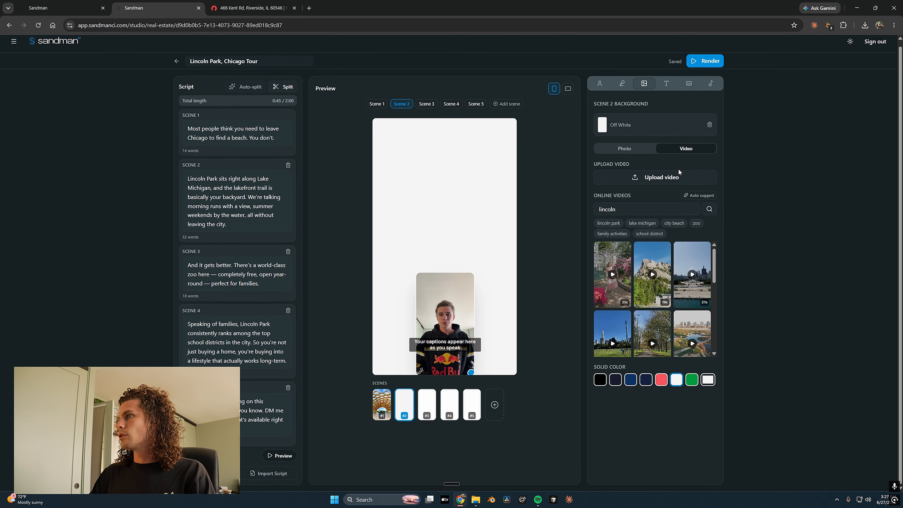
Search online videos for 'Lincoln park Chicago' and use the lakefront beach clip for Scene 2
left_click(654, 209)
key("ctrl+a")
type("Lincoln park Chicago")
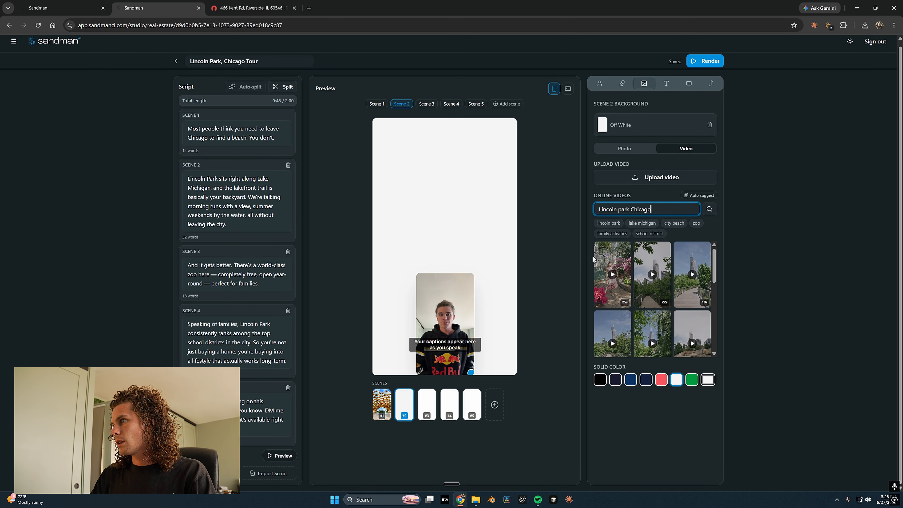
scroll(671, 302, "down", 3)
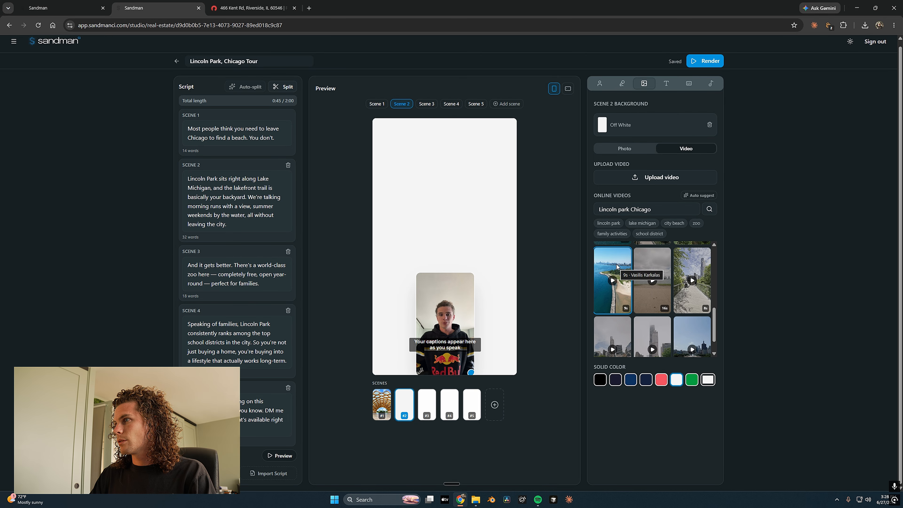
scroll(612, 258, "down", 1)
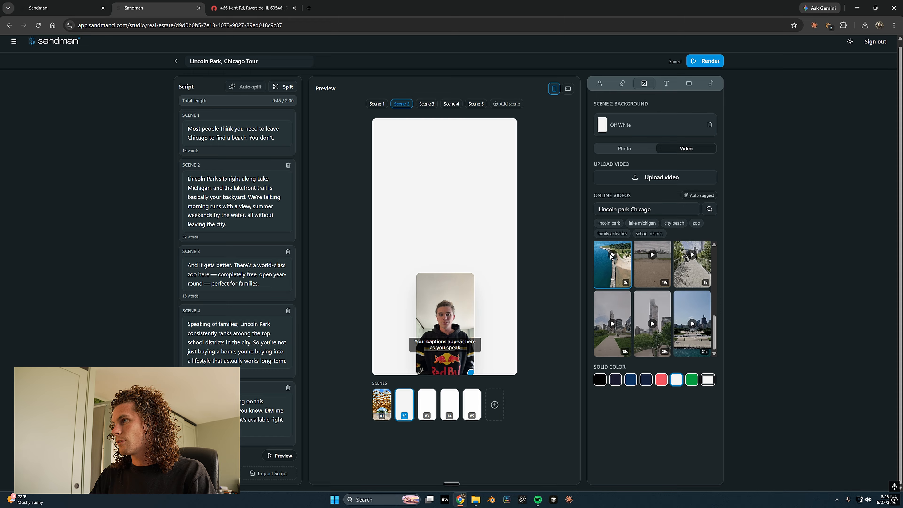
left_click(615, 265)
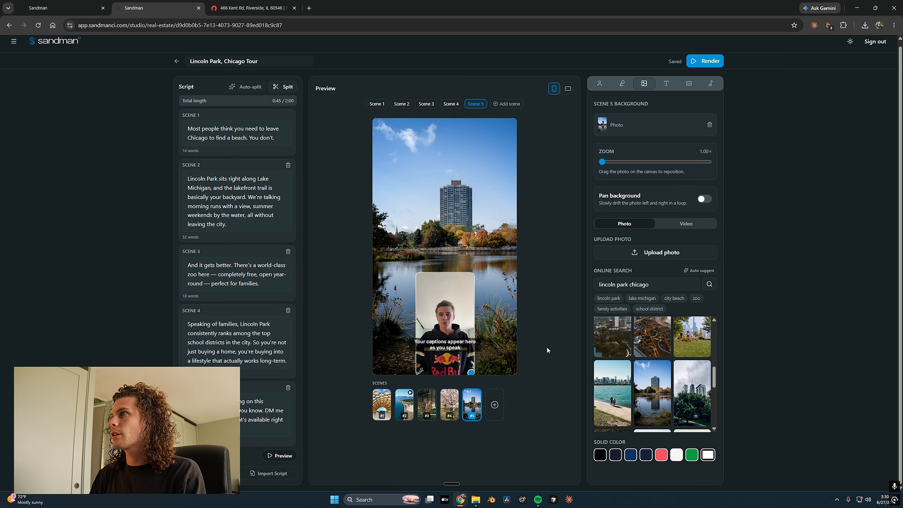
left_click(668, 83)
Enable Scene 1 text and dictate the hook 'The biggest reason to move to Lincoln Park, Chicago'
left_click(606, 116)
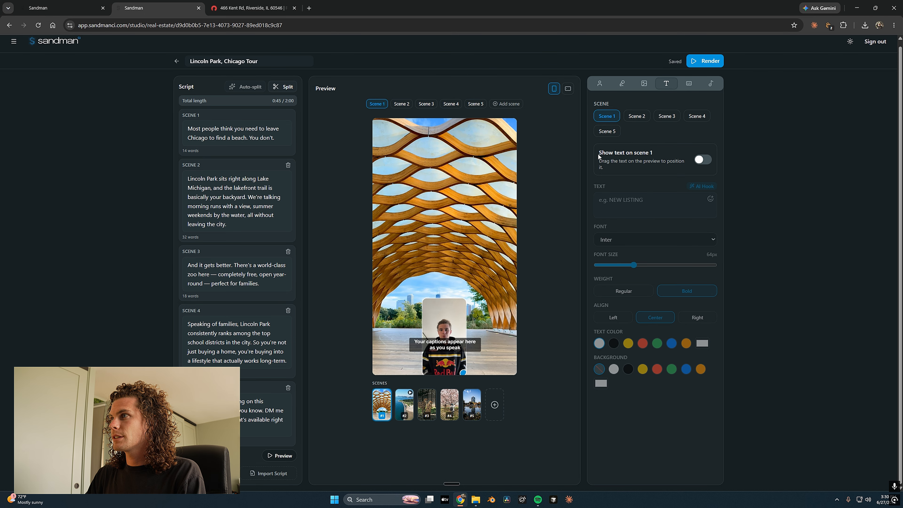
left_click(702, 160)
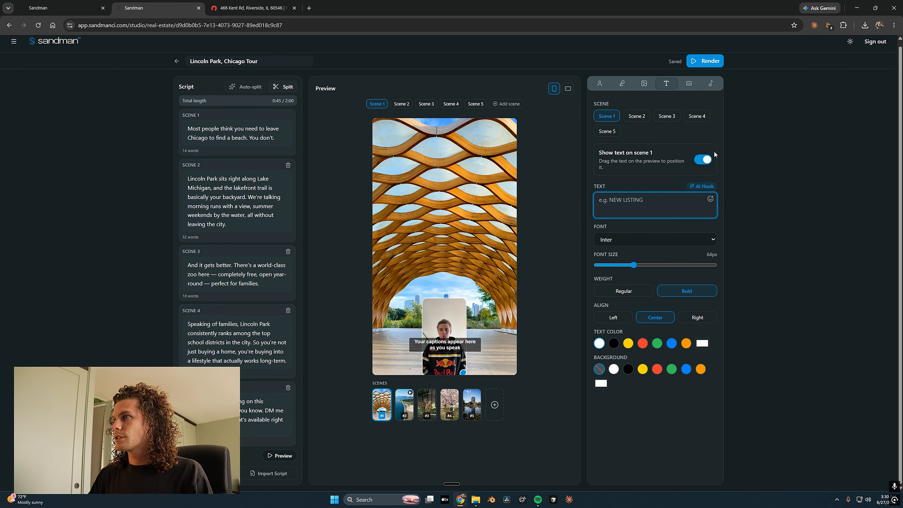
key("ctrl+super")
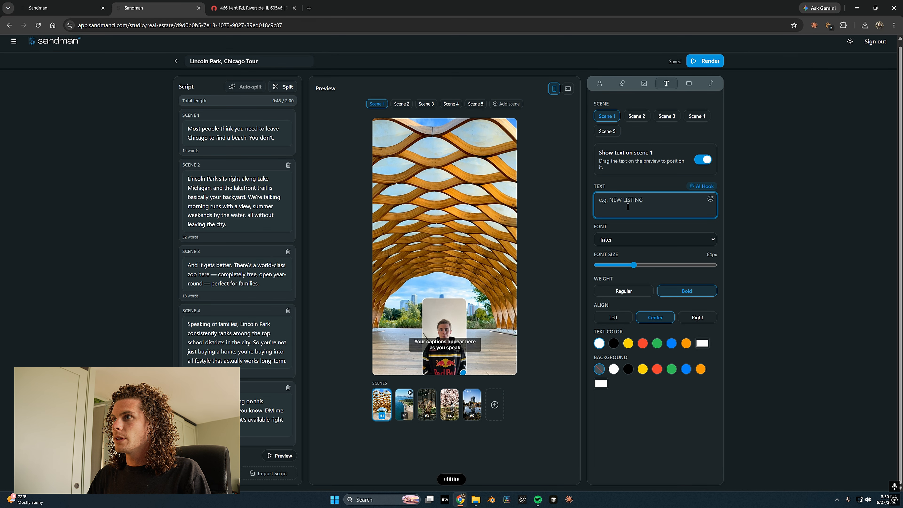
type("The biggest reason to move to Lincoln Park, Chicago!")
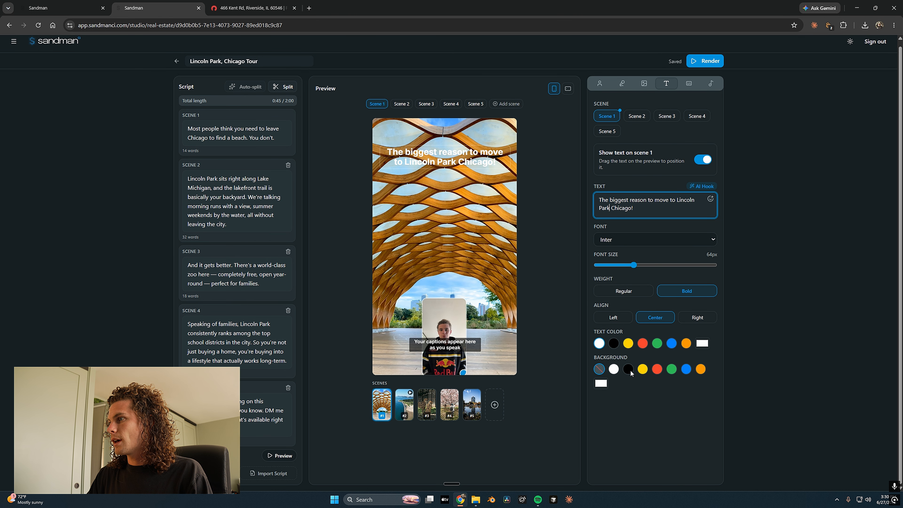
Put a 25%-opacity black box behind the hook and move the captions higher
left_click(628, 370)
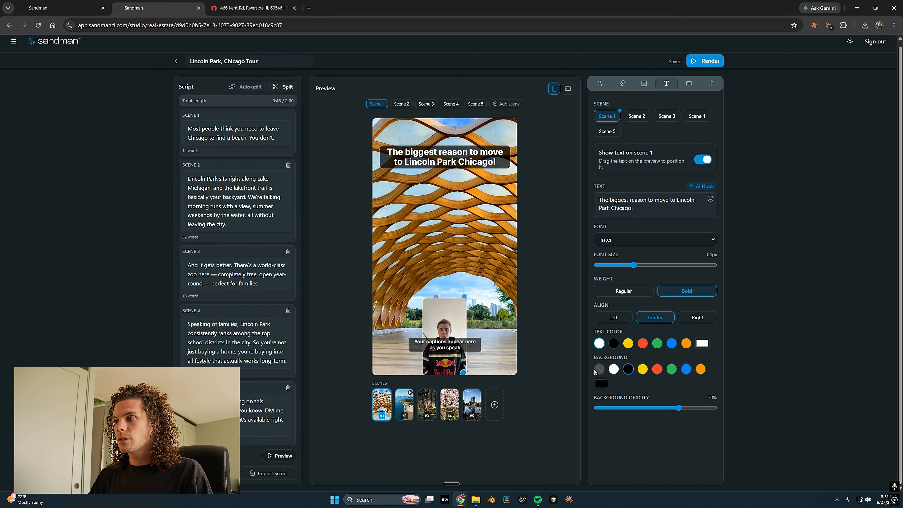
left_click_drag(679, 408, 630, 410)
left_click_drag(459, 343, 459, 300)
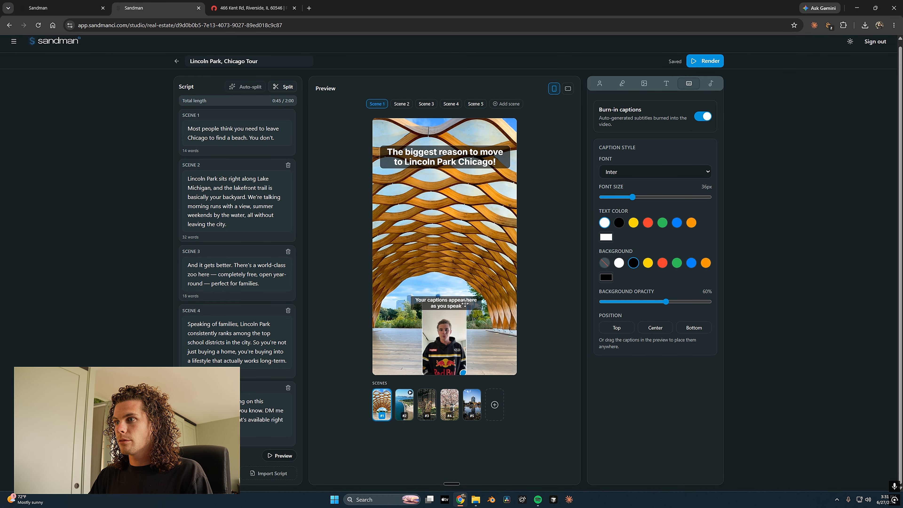
Open the background music settings
left_click(711, 84)
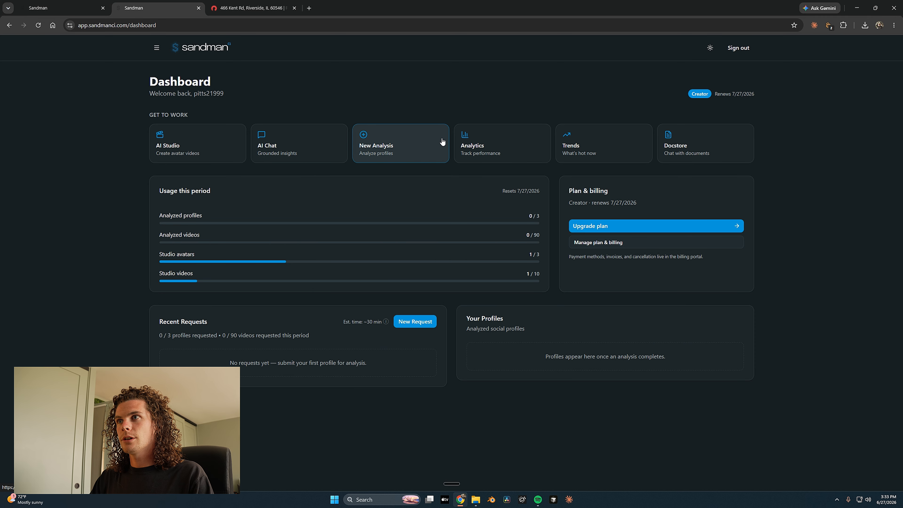
Start a new analysis for Instagram Reels with 15 videos to fetch
left_click(409, 148)
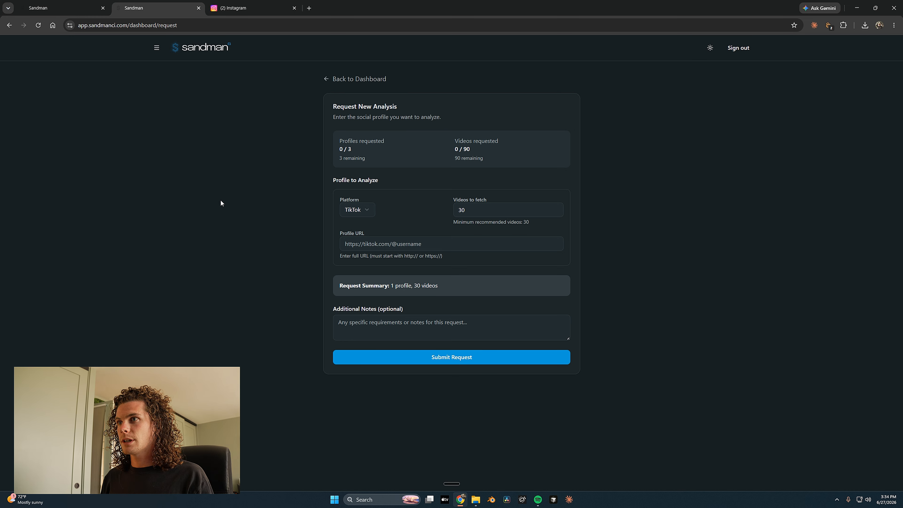
left_click(358, 212)
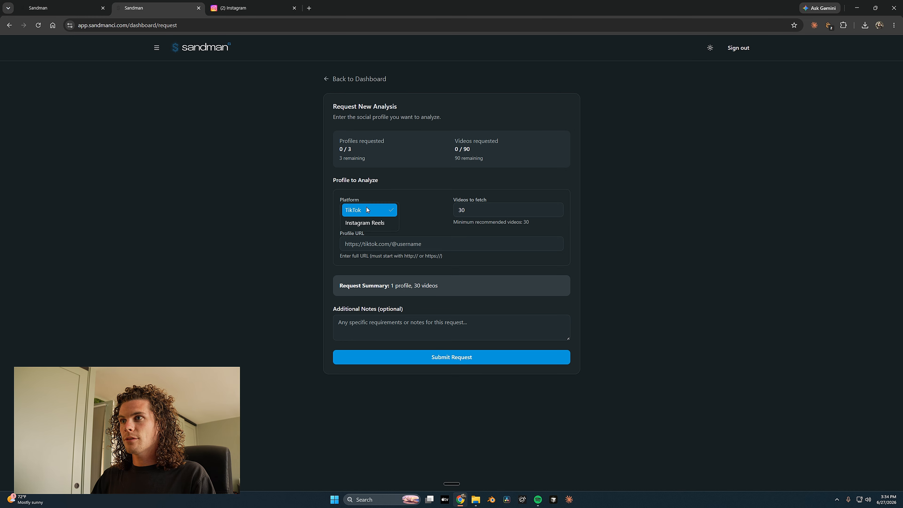
left_click(366, 223)
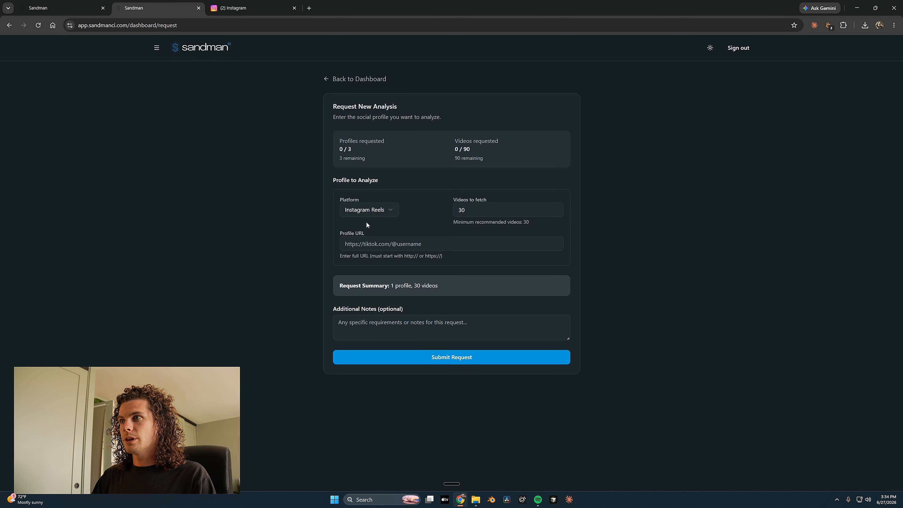
left_click(483, 211)
key("BackSpace")
key("BackSpace")
type("15")
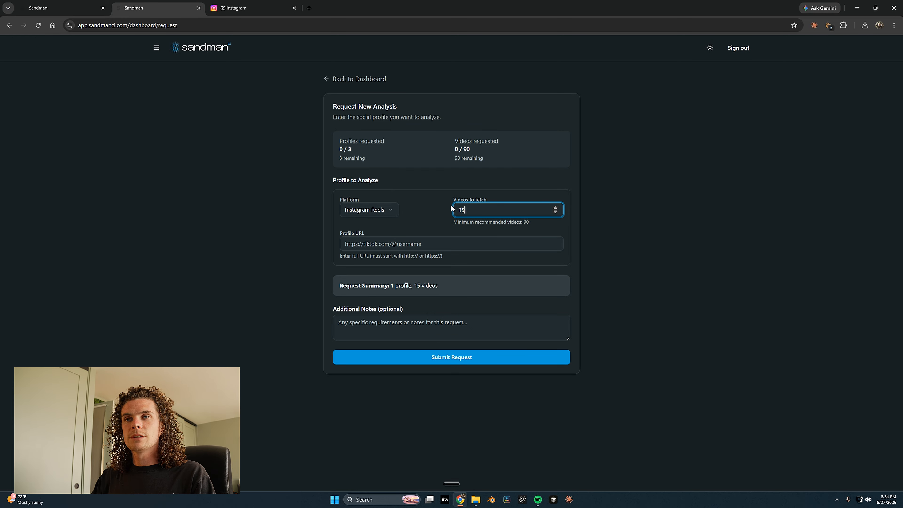
Paste the Chicago Instagram profile URL and submit the request for confirmation
left_click(366, 243)
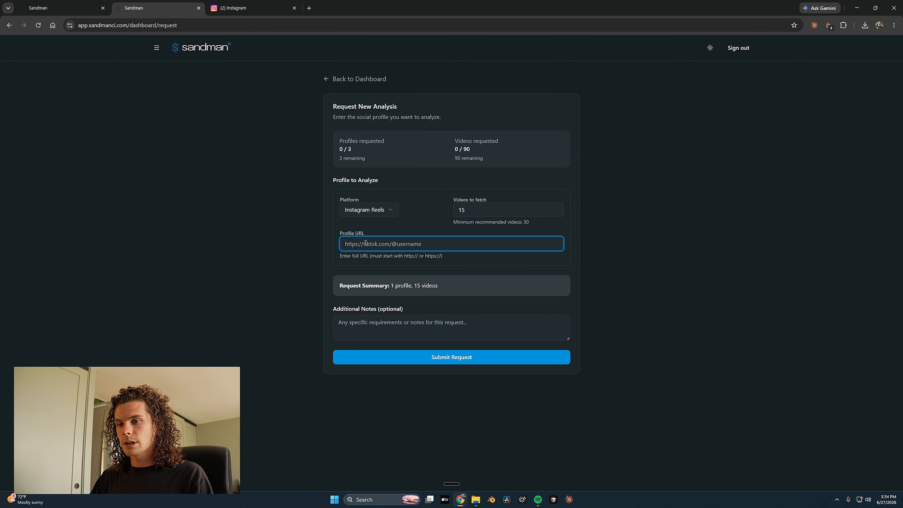
type("https://www.instagram.com/chicago_zander/")
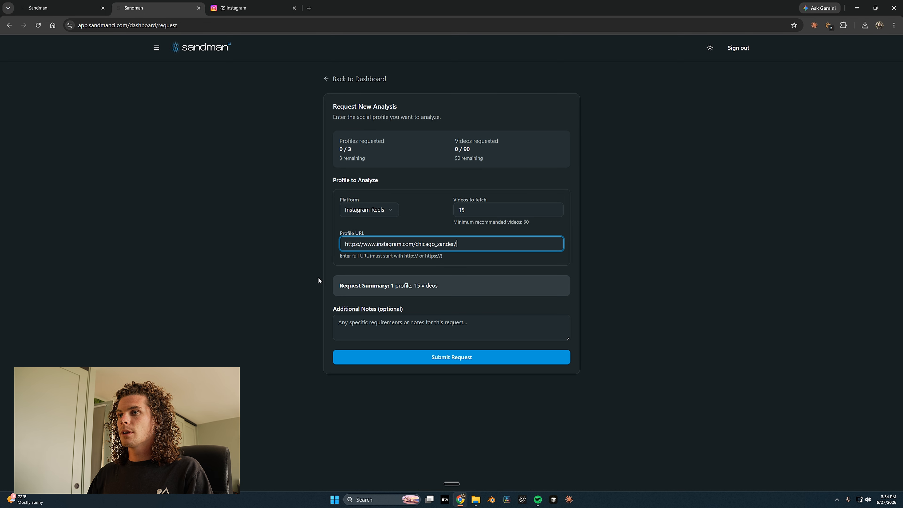
left_click(370, 327)
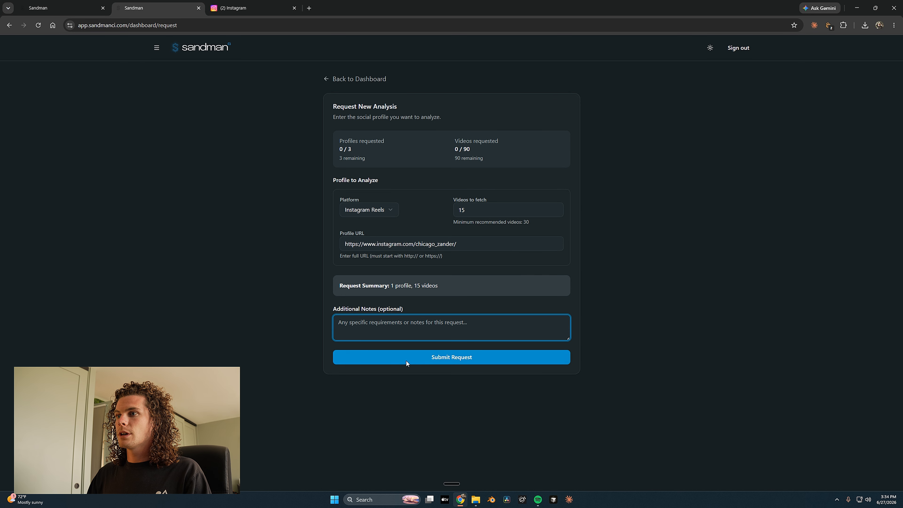
left_click(414, 360)
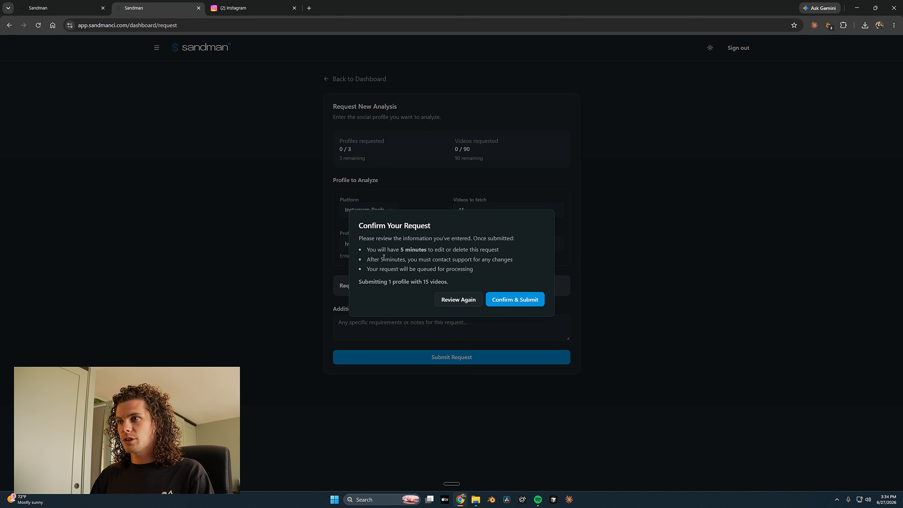
Confirm the 15-video Instagram request, then cancel out of editing it back to the Dashboard
left_click(516, 303)
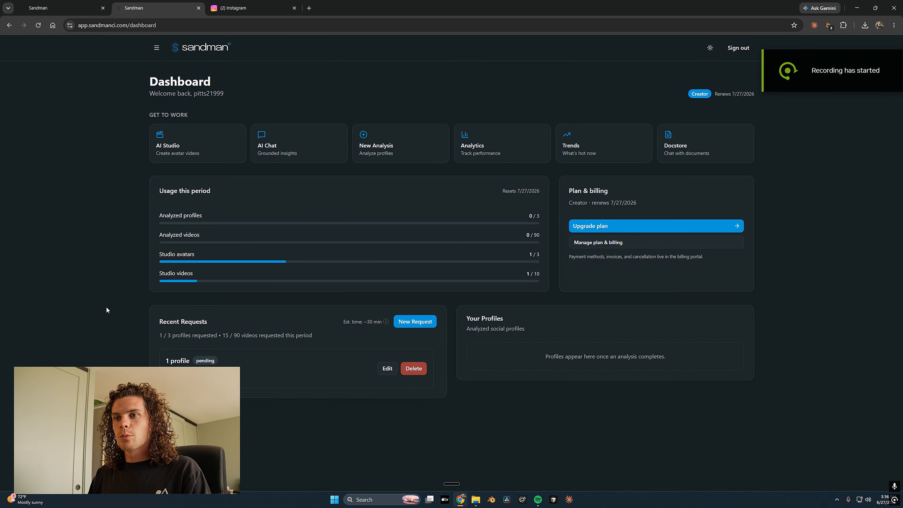
left_click(387, 370)
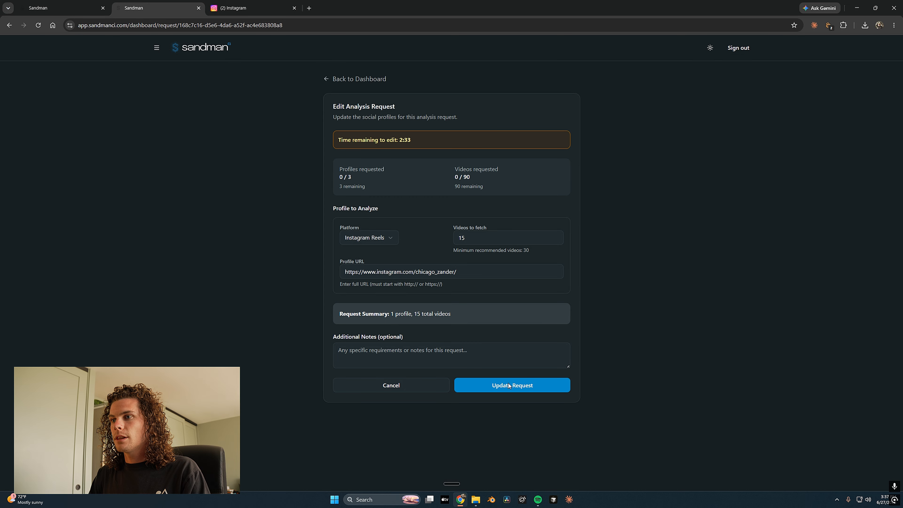
left_click(406, 389)
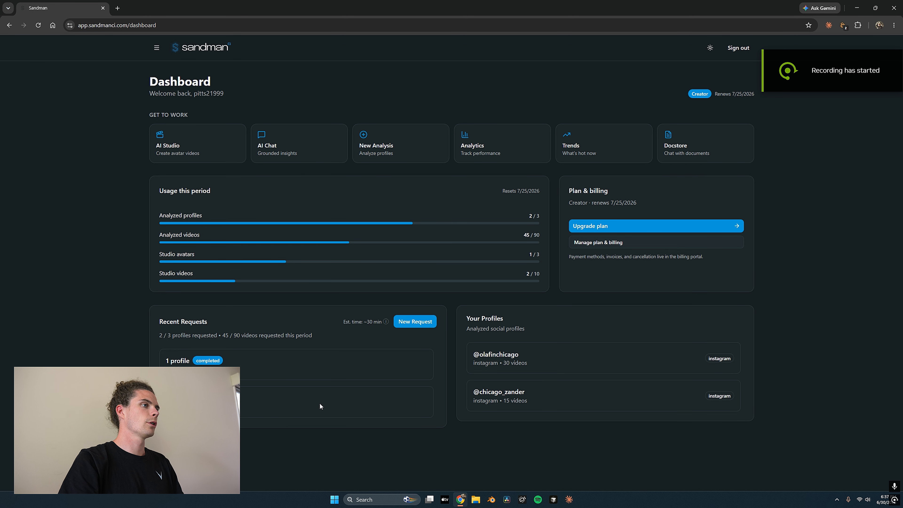
Open AI Chat with the 30-video Instagram profile as context and begin dictating a question
left_click(281, 161)
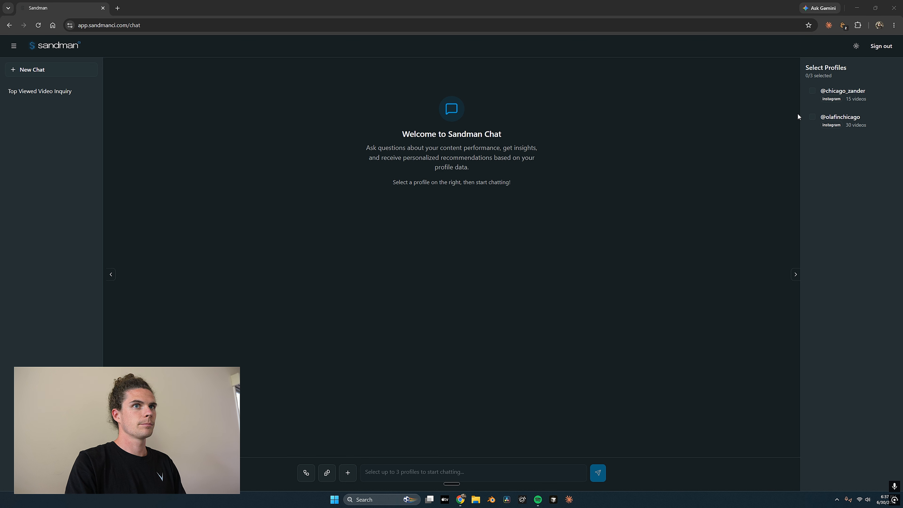
left_click(812, 118)
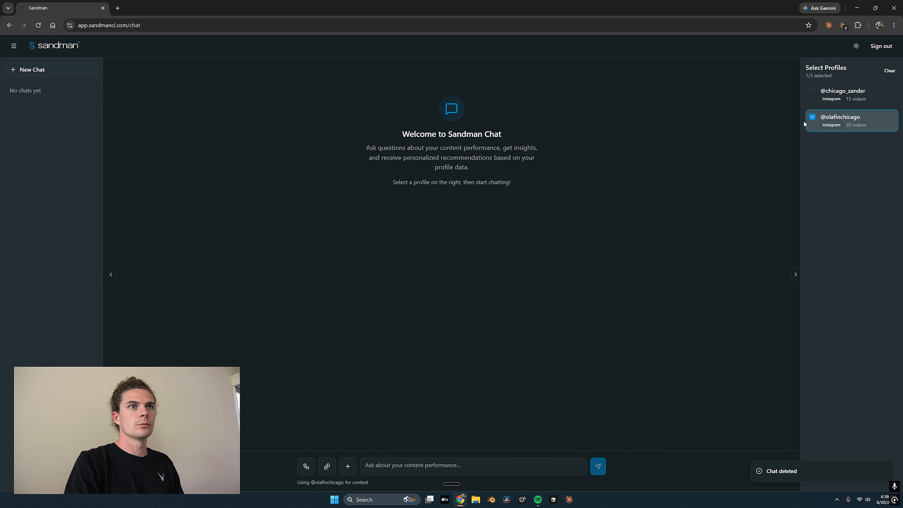
left_click(401, 462)
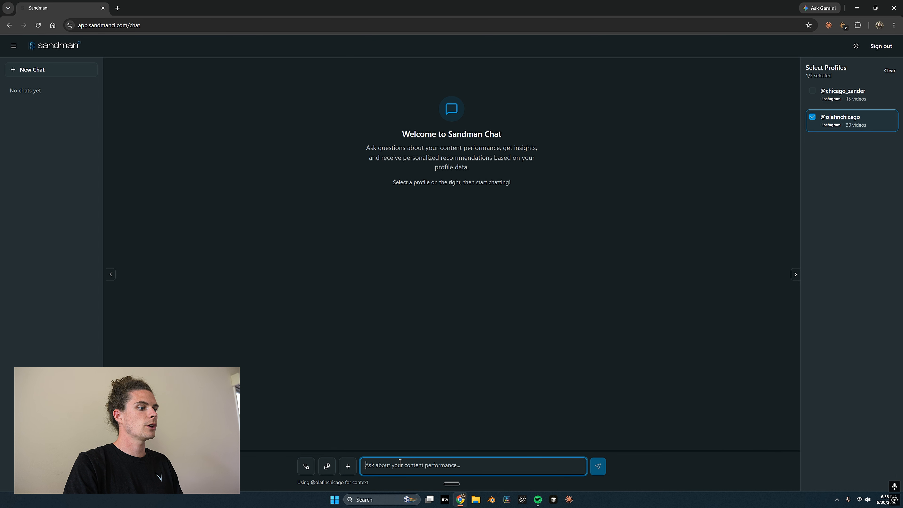
key("ctrl+super")
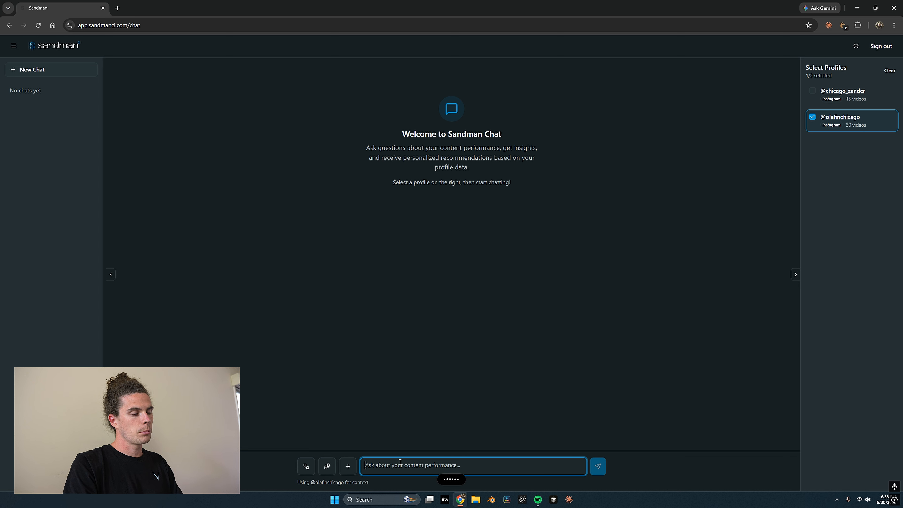